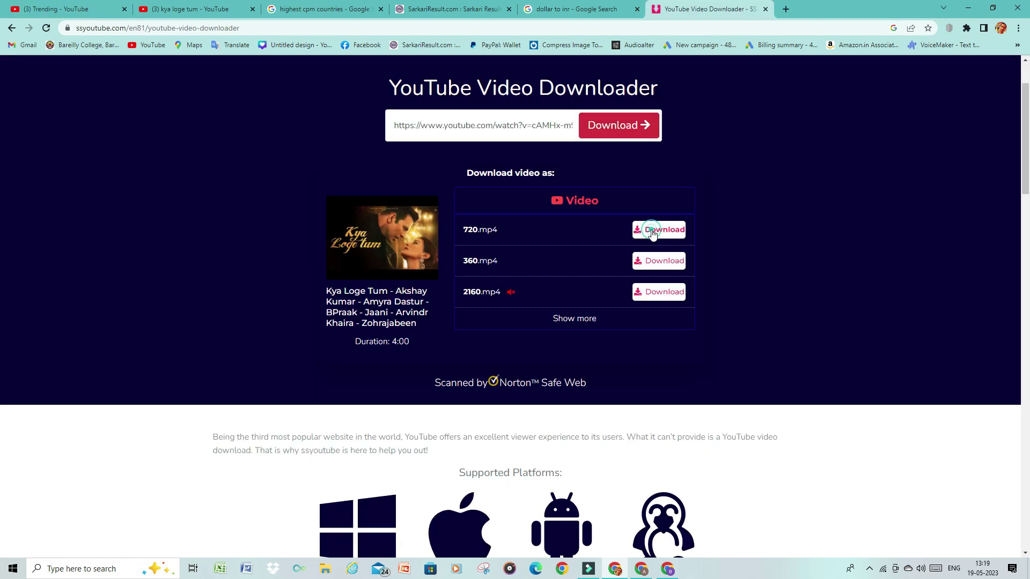
Download the 720 MP4 version of the Kya Loge Tum video
left_click(652, 229)
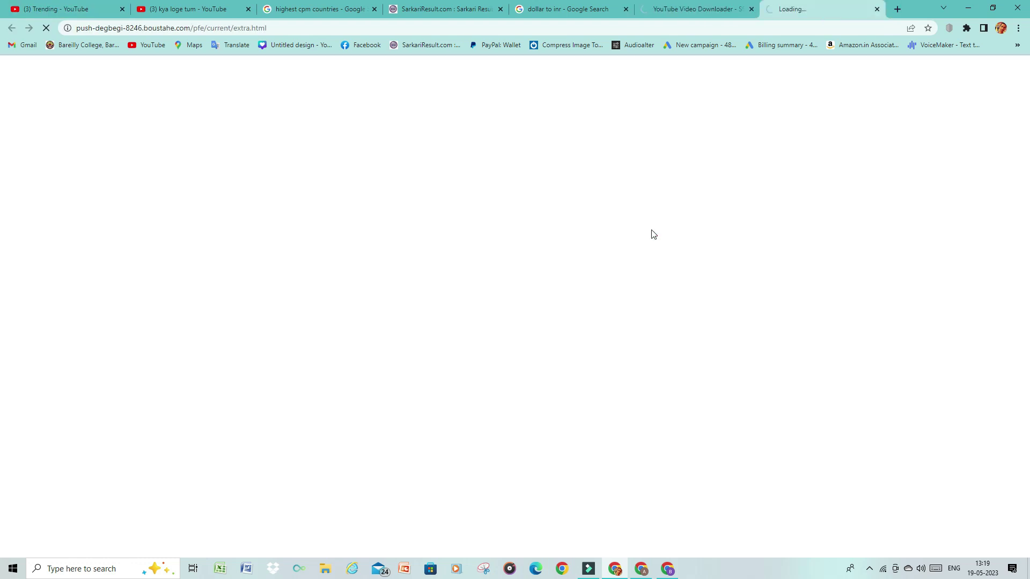
left_click(675, 9)
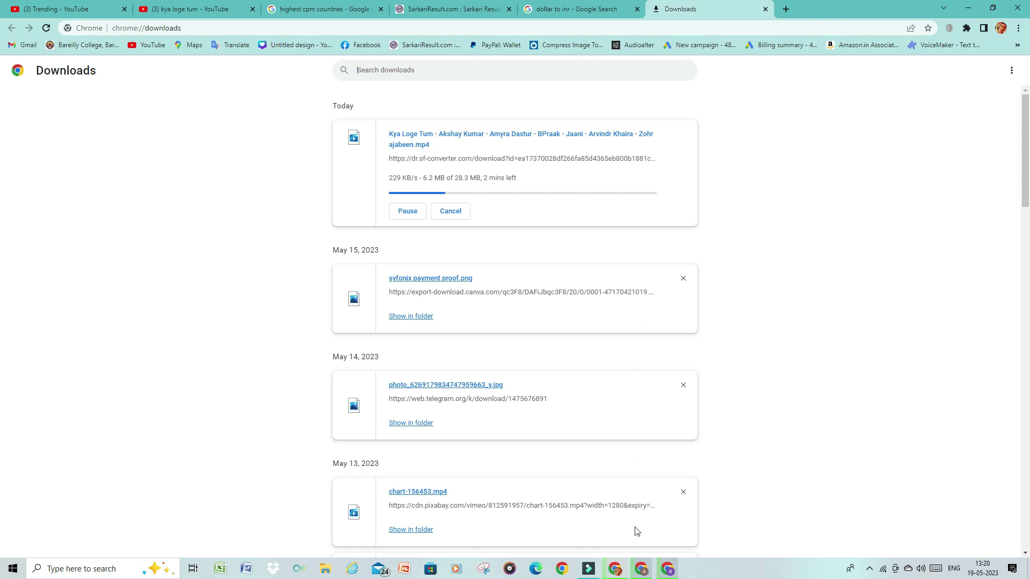
Switch to the Syfonix home page and look through its list of tracks, genres and energies
left_click(641, 568)
left_click_drag(406, 110, 633, 159)
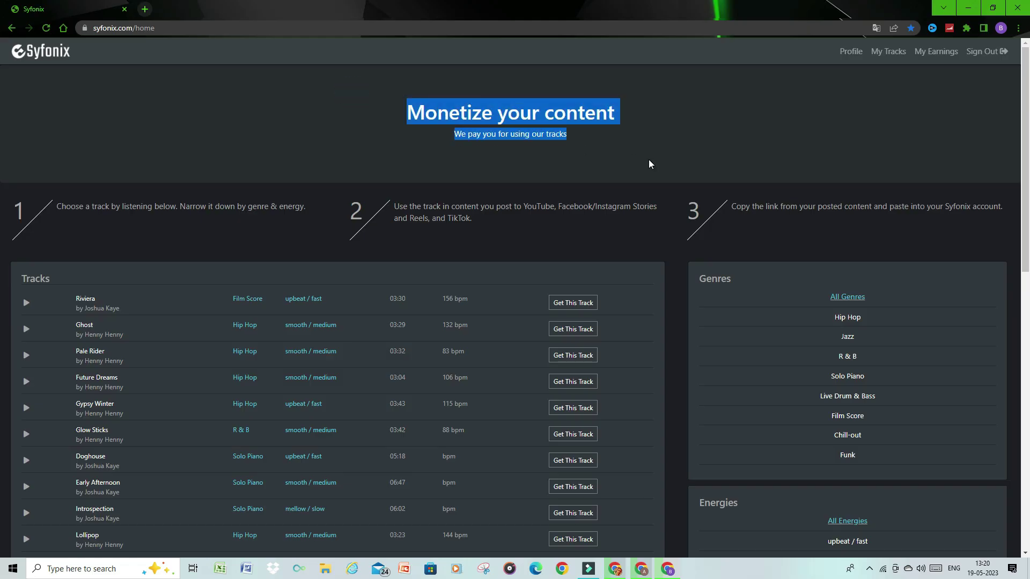
scroll(649, 164, "down", 6)
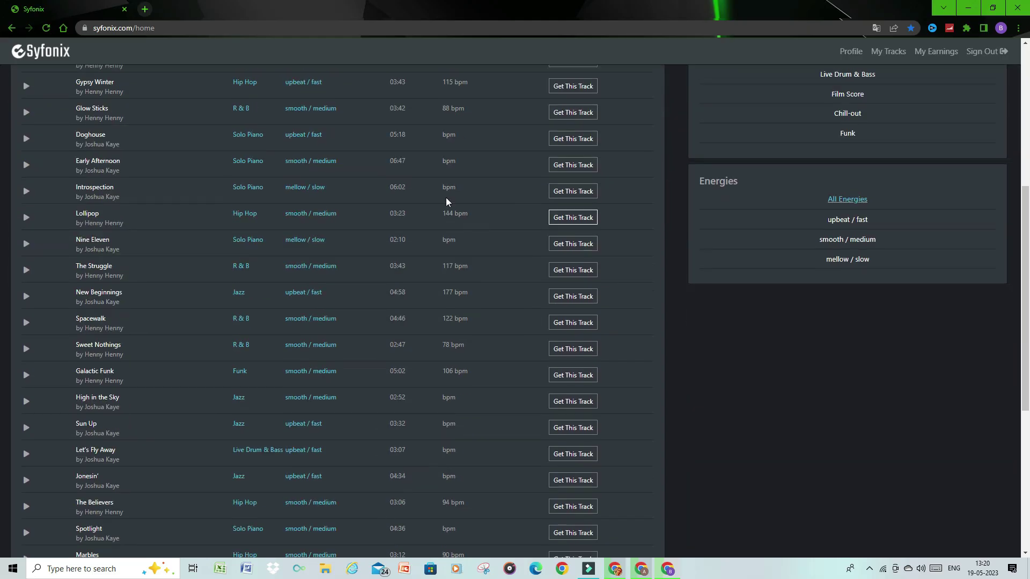
scroll(292, 185, "down", 6)
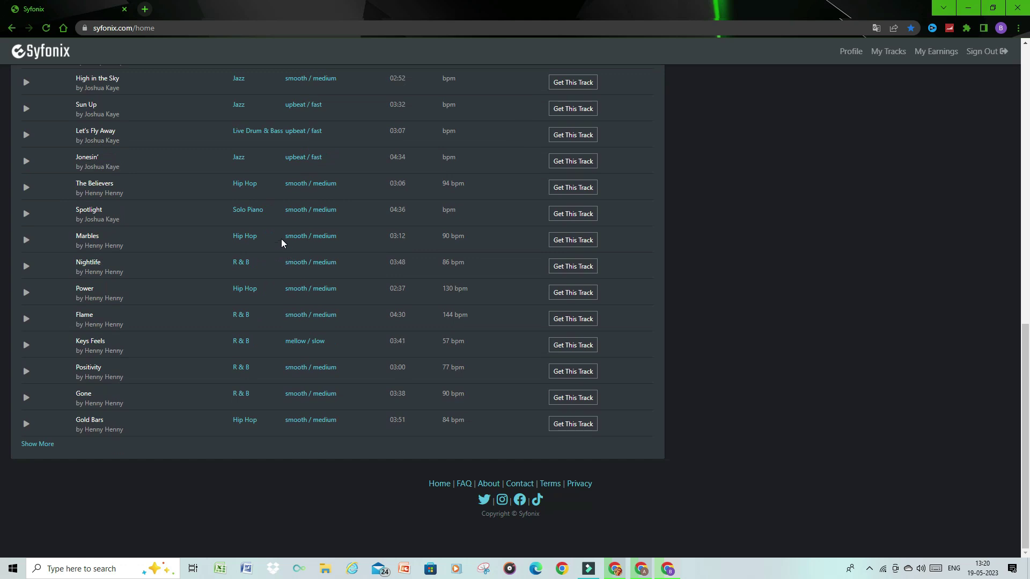
scroll(672, 401, "up", 12)
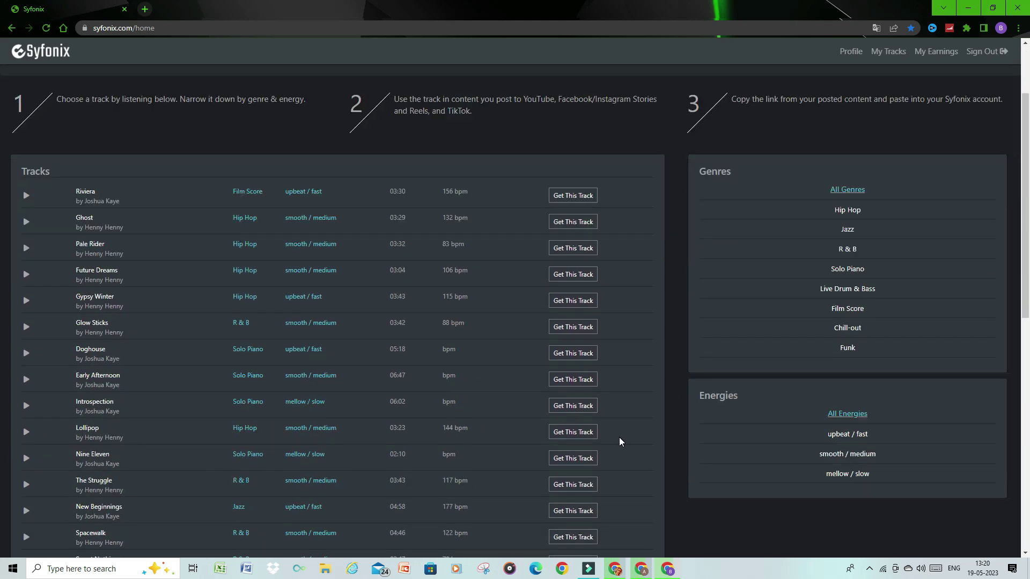
scroll(484, 382, "up", 2)
scroll(425, 243, "down", 3)
scroll(231, 232, "down", 7)
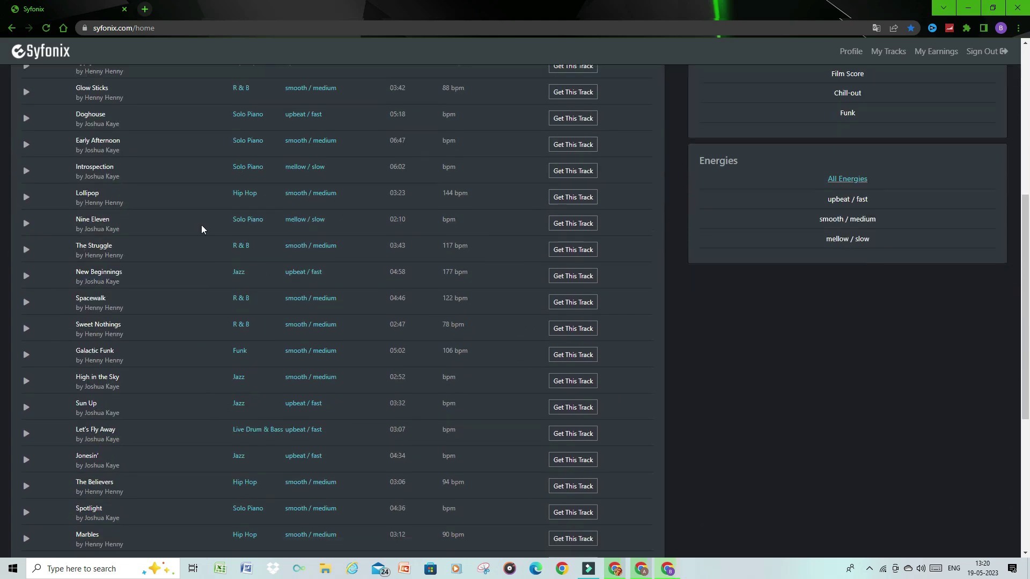
scroll(198, 317, "up", 10)
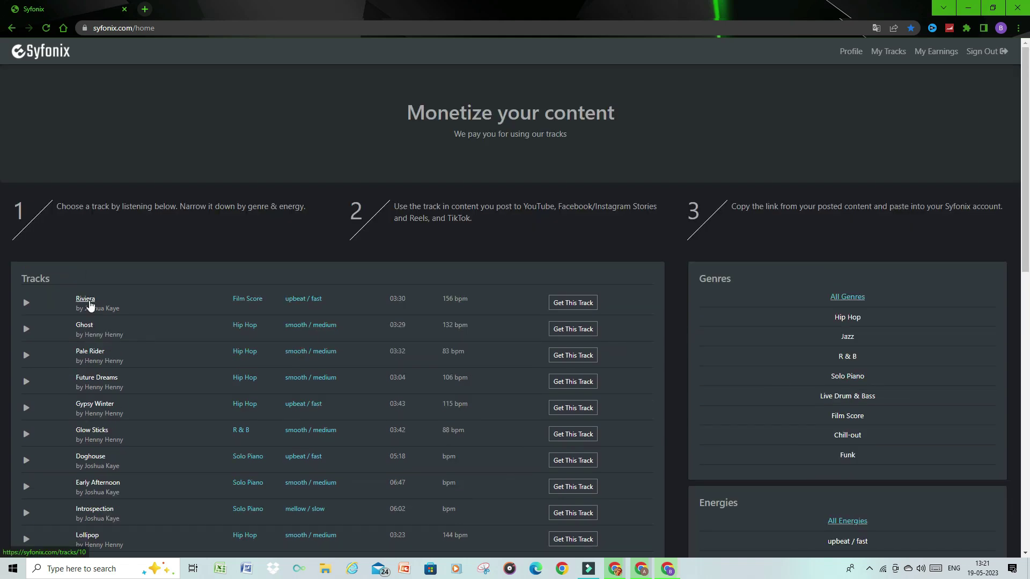
Get the Riviera track from Syfonix and log in to the account with the prefilled credentials
left_click(575, 304)
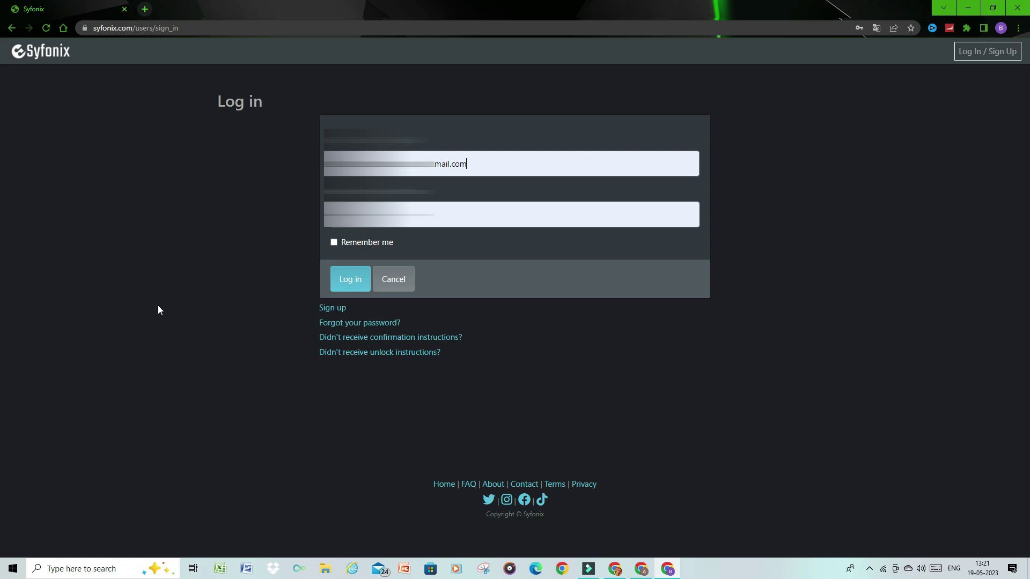
left_click(352, 282)
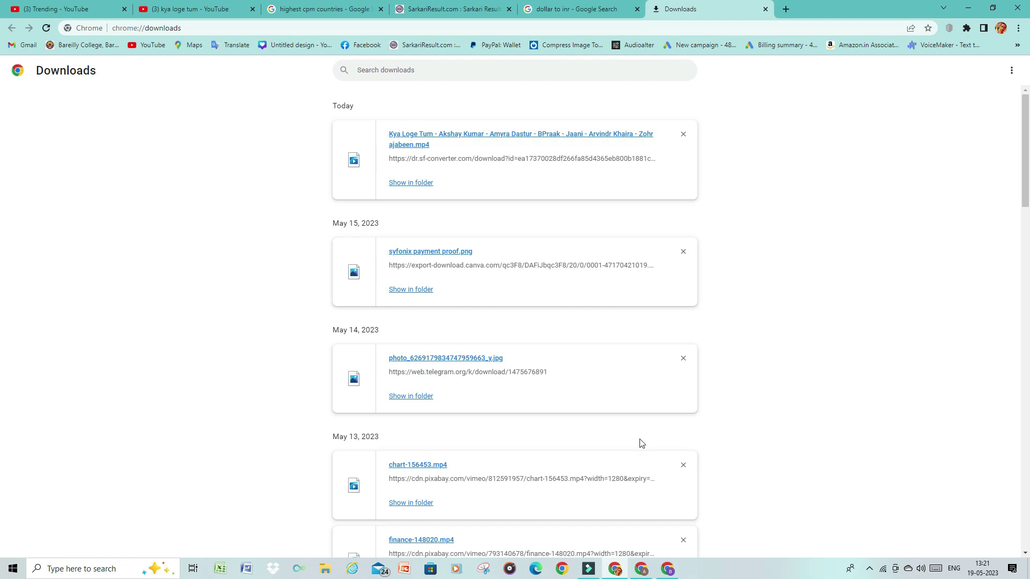
Switch to Filmora, import the Riviera track, song video and end-screen clip, and place the Kya Loge Tum video at the start of video track 1
left_click(589, 569)
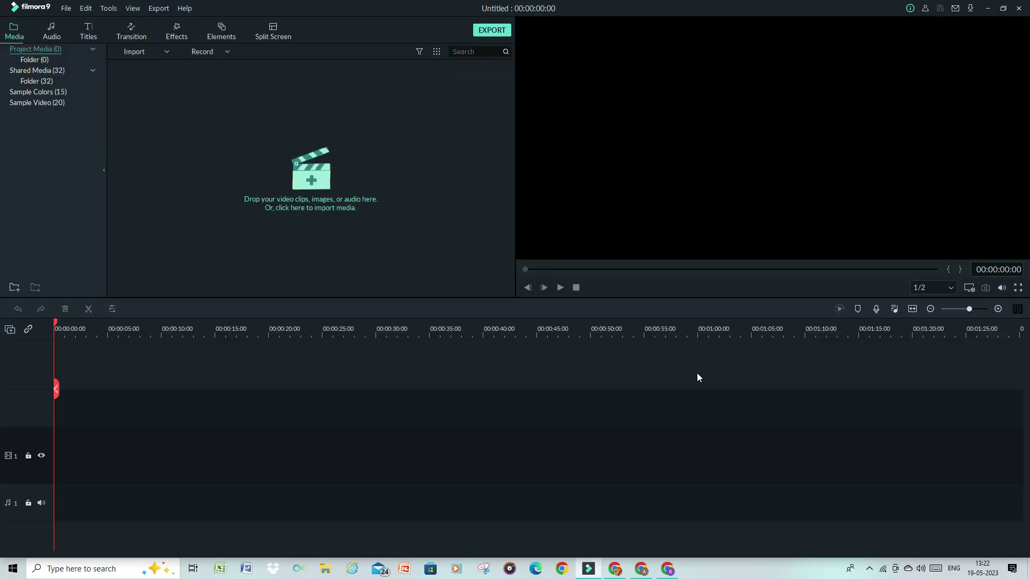
left_click(377, 206)
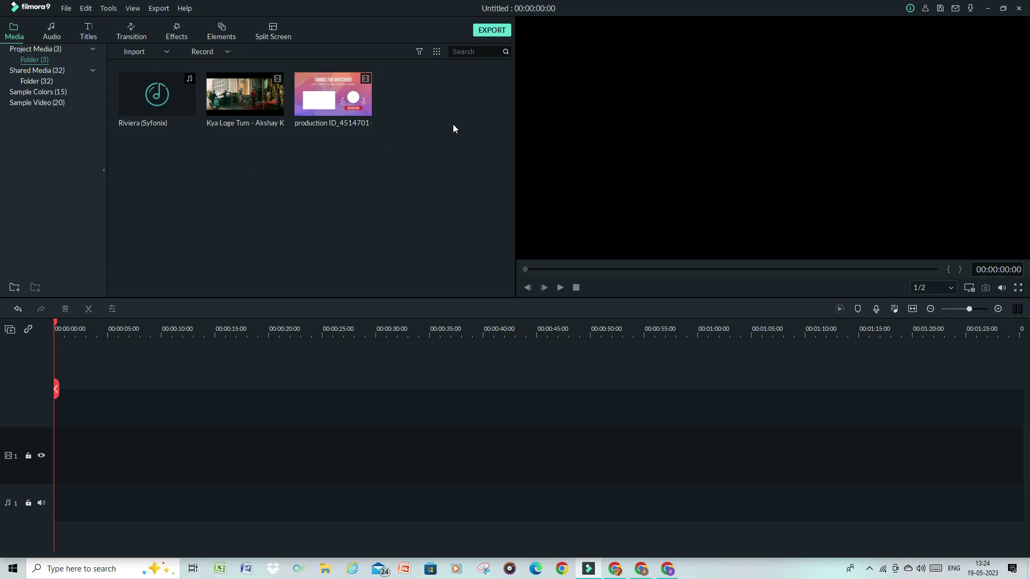
left_click_drag(265, 101, 37, 470)
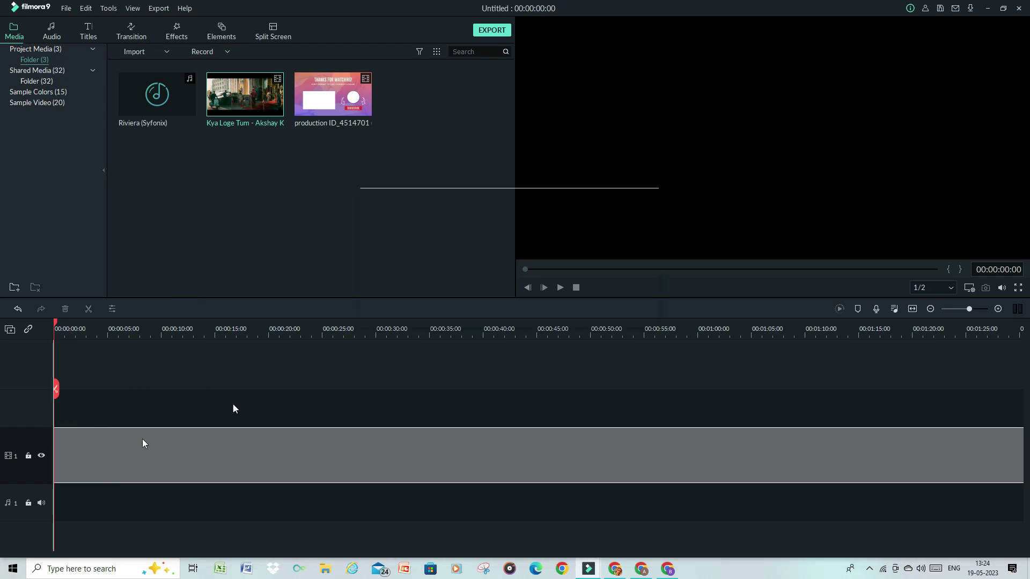
left_click(525, 306)
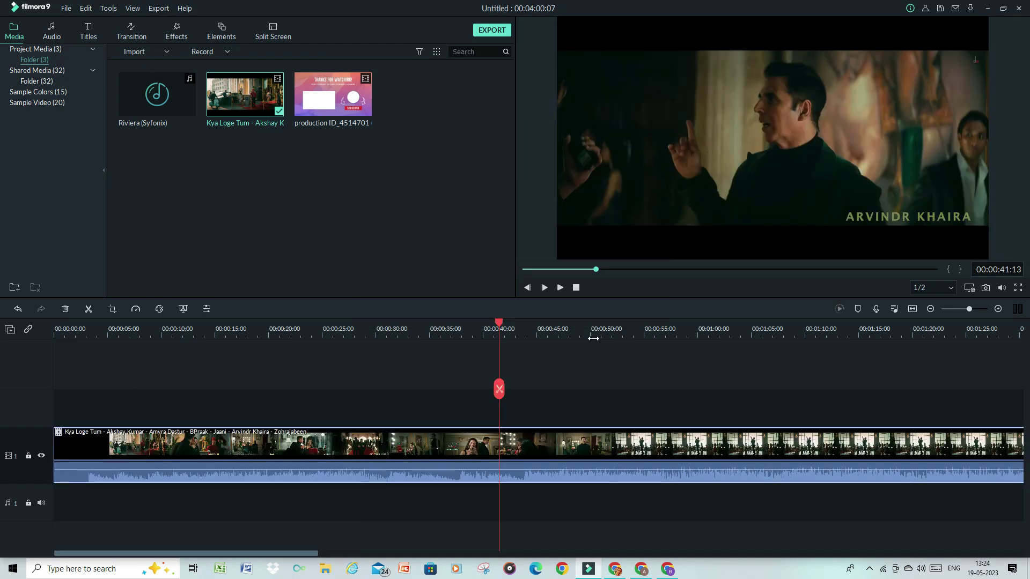
Split the Kya Loge Tum video at 00:03:51:02 and delete the section after the cut
left_click(595, 328)
left_click_drag(696, 388, 525, 391)
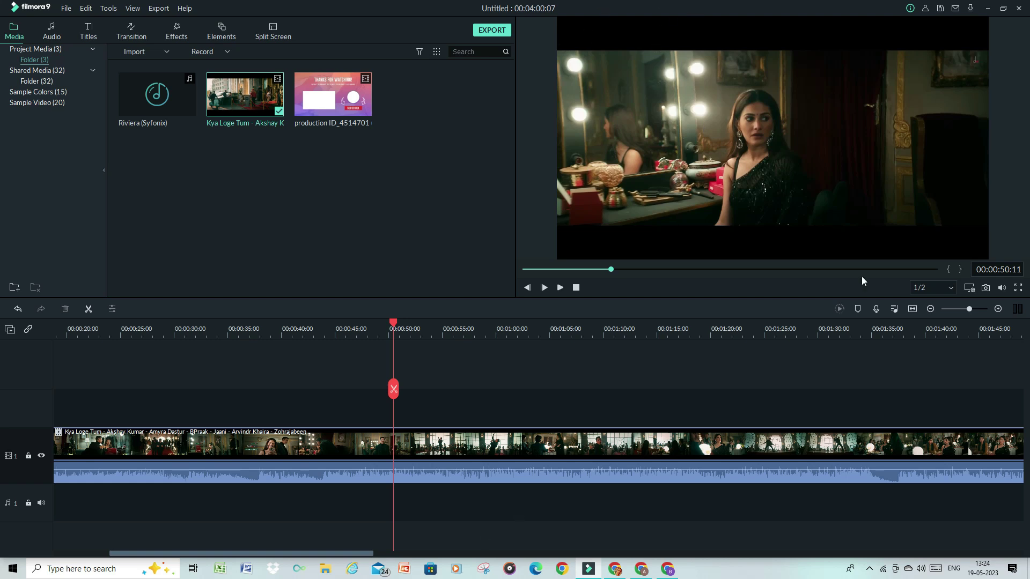
left_click_drag(880, 271, 938, 267)
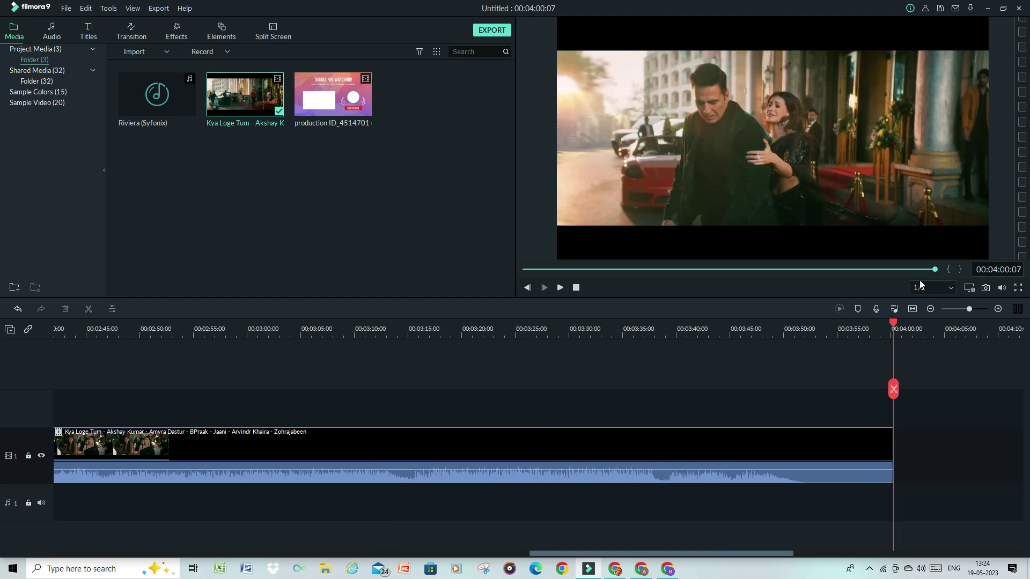
scroll(224, 362, "right", 5)
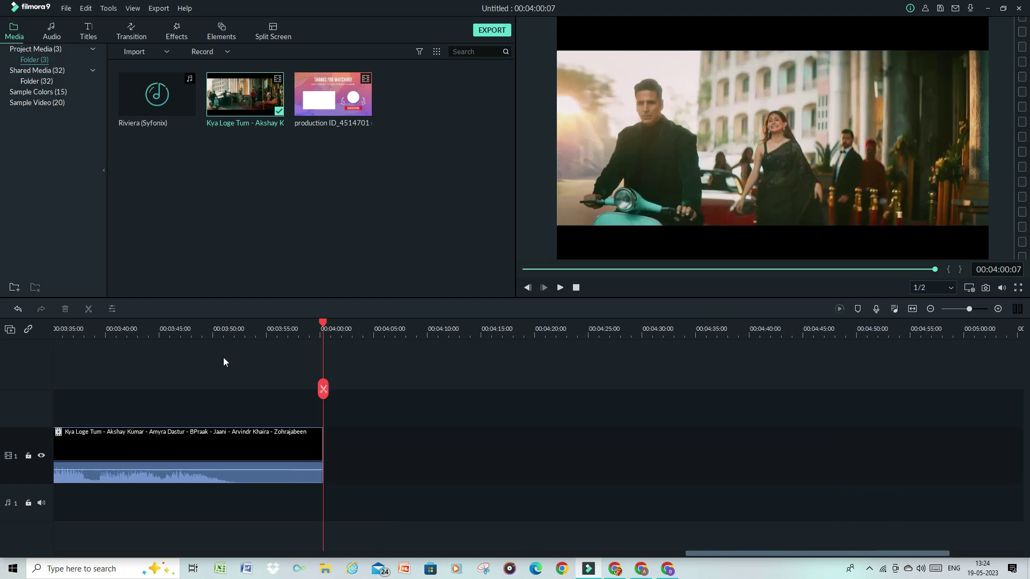
left_click(239, 322)
scroll(357, 445, "left", 1)
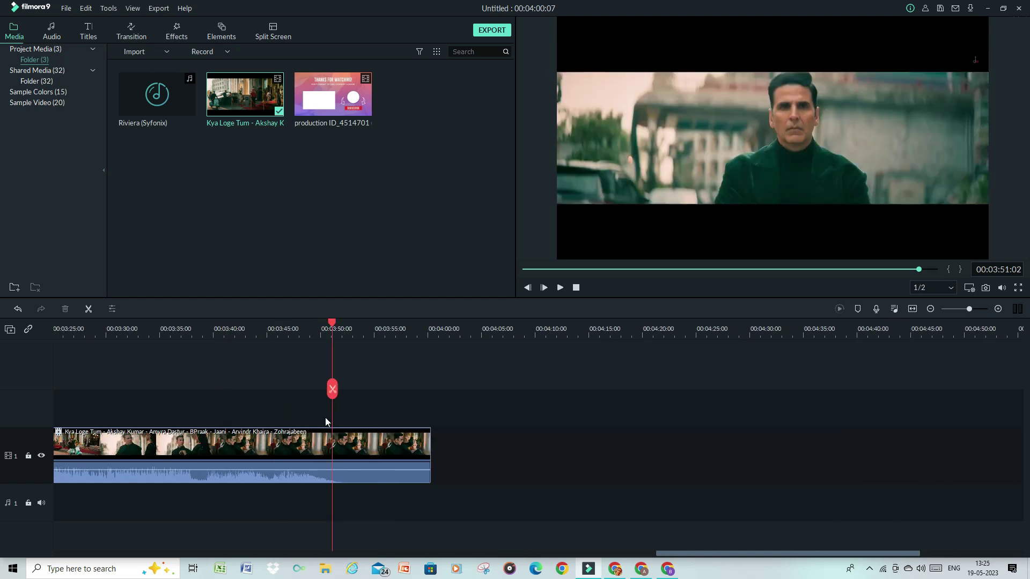
left_click(334, 389)
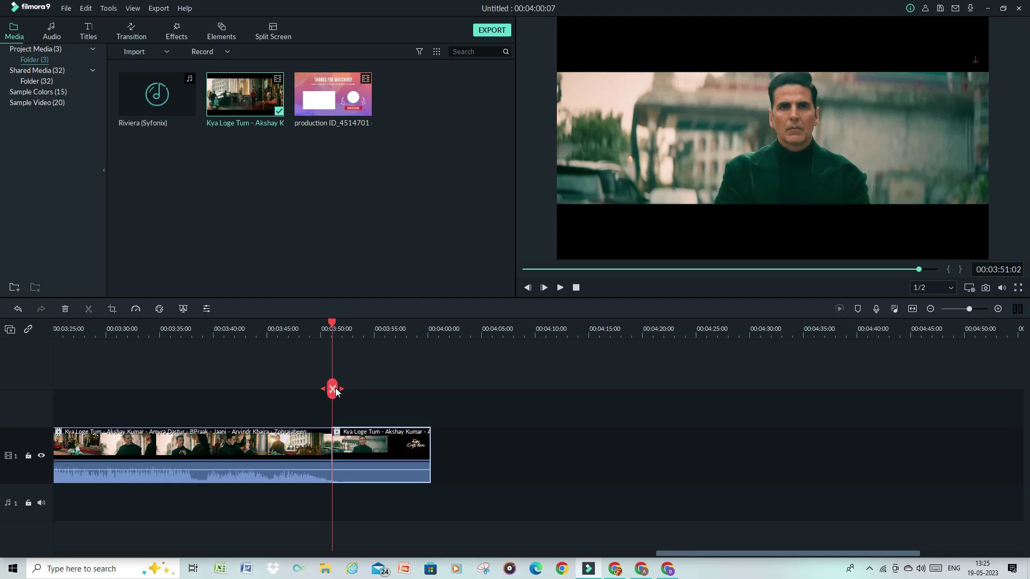
key("Delete")
Place the Riviera track on audio track 1 directly after the video's end and trim off its silent opening
left_click_drag(156, 96, 340, 429)
scroll(579, 386, "right", 3)
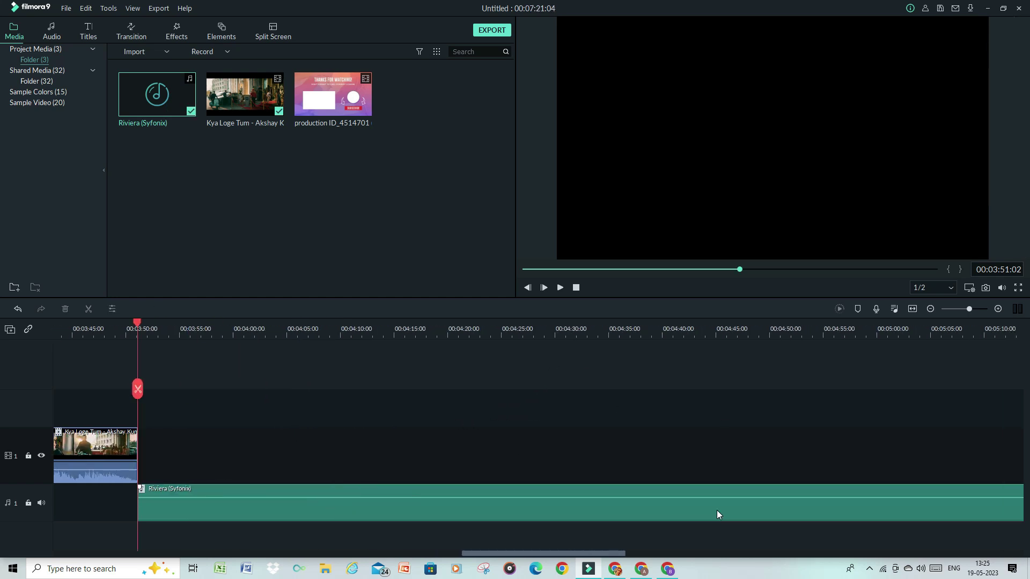
scroll(322, 335, "up", 5)
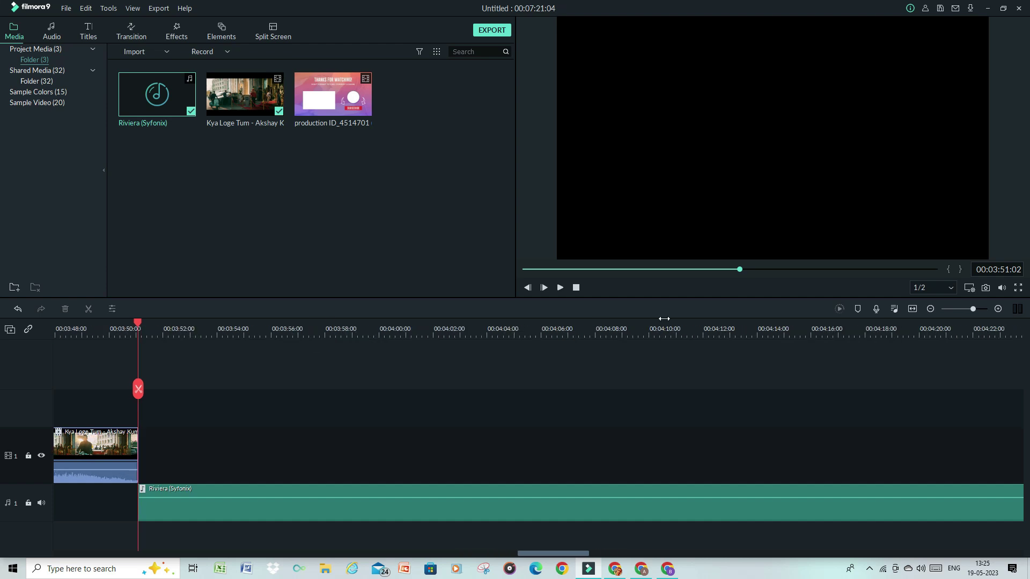
scroll(702, 382, "up", 2)
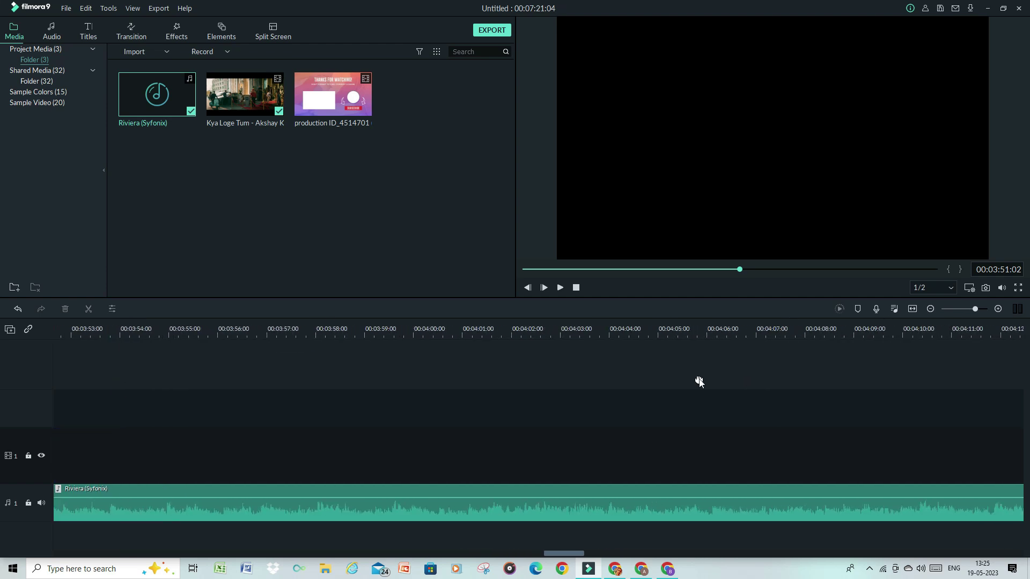
left_click(483, 335)
right_click(468, 341)
left_click(515, 403)
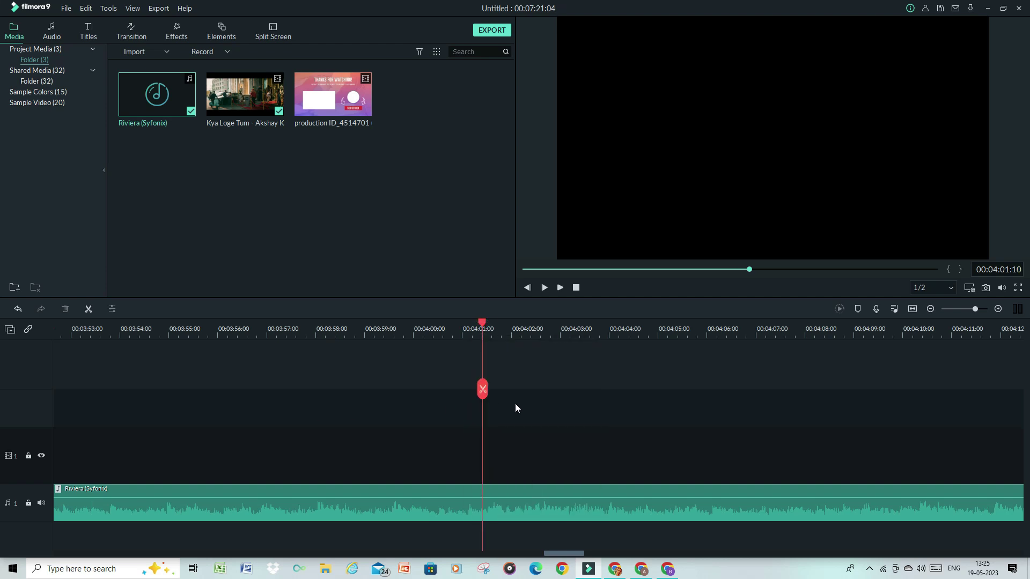
scroll(430, 427, "up", 3)
left_click_drag(431, 426, 395, 425)
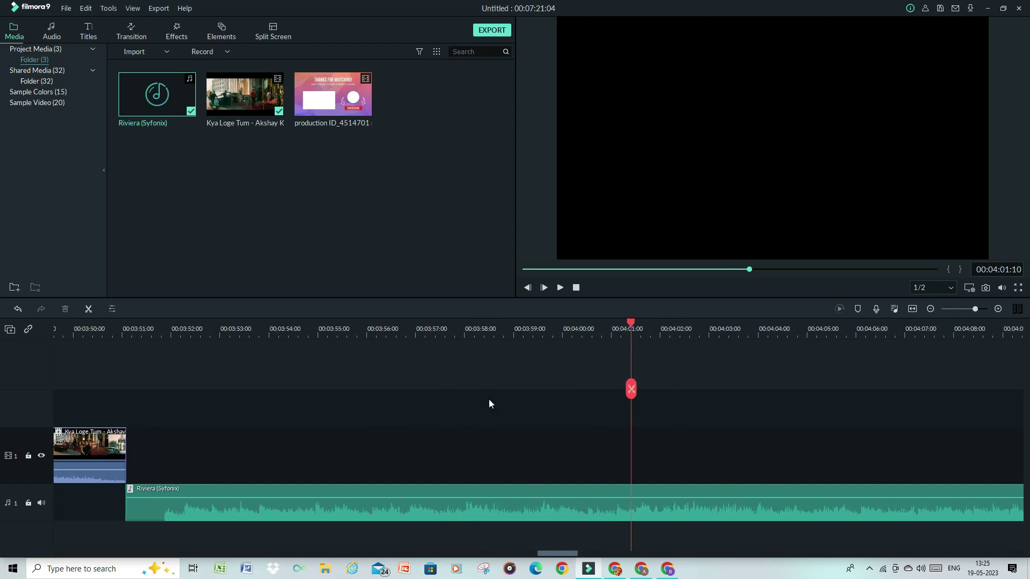
scroll(510, 356, "down", 3)
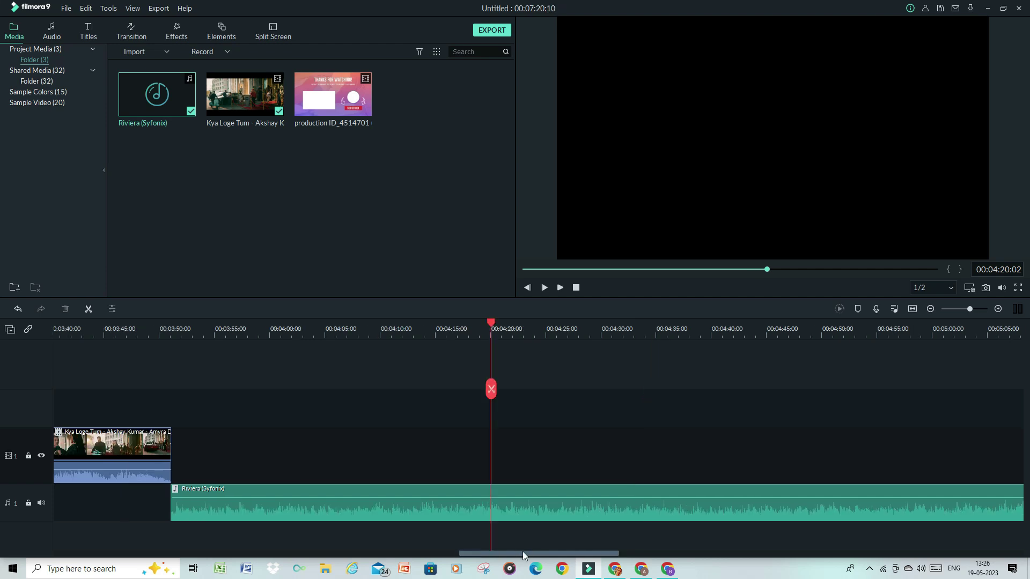
Split the Riviera audio at 00:04:20:02 and delete the section after the cut
left_click(507, 512)
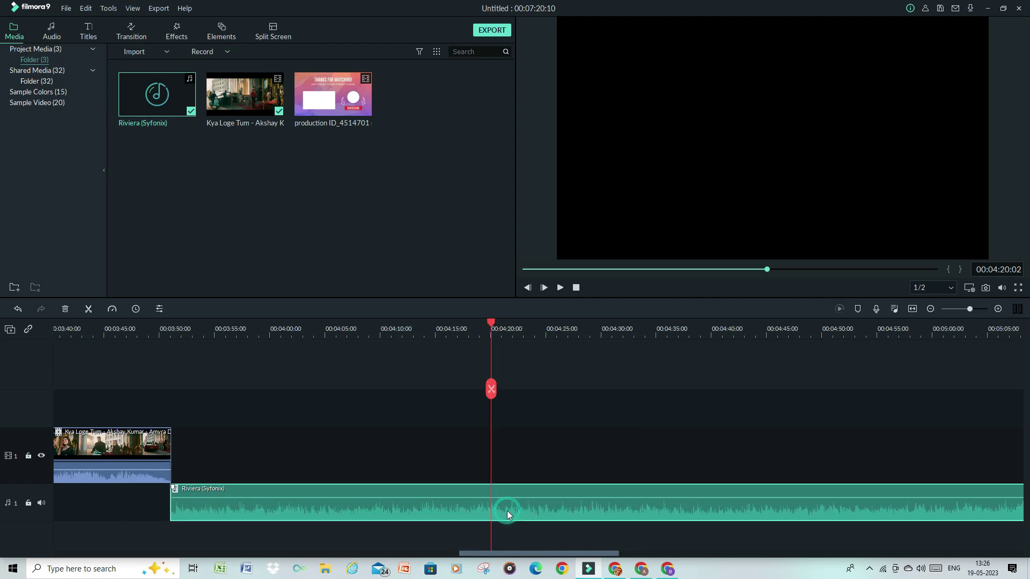
left_click(489, 397)
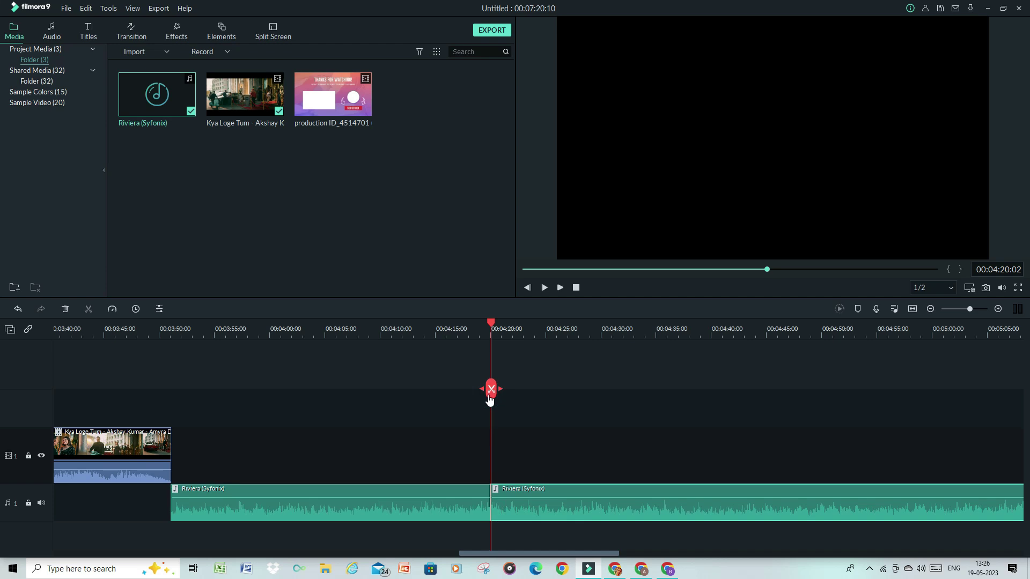
key("Delete")
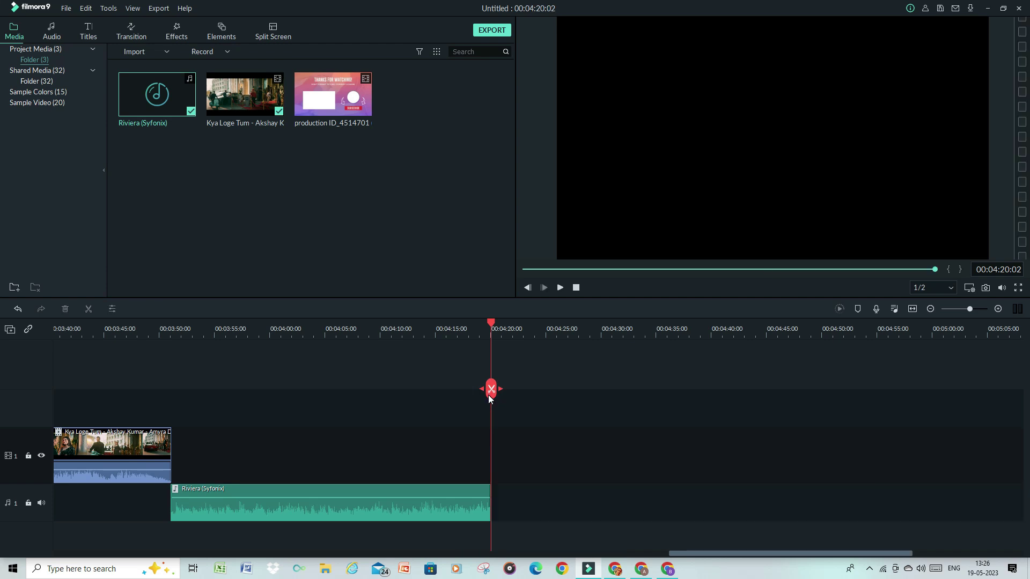
Check the preview before and after the point where the video ends and the Riviera audio starts
scroll(444, 390, "left", 5)
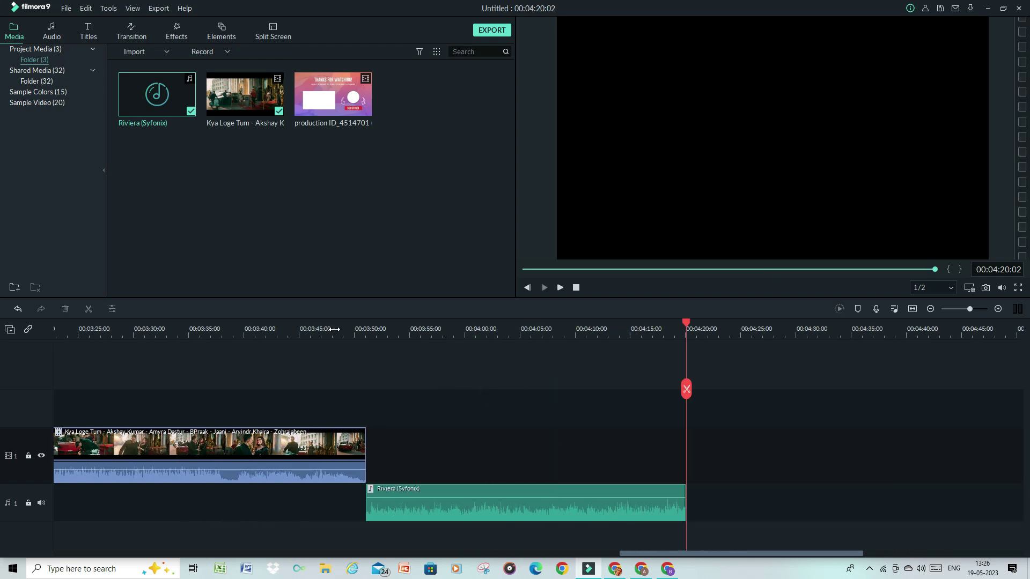
left_click(334, 328)
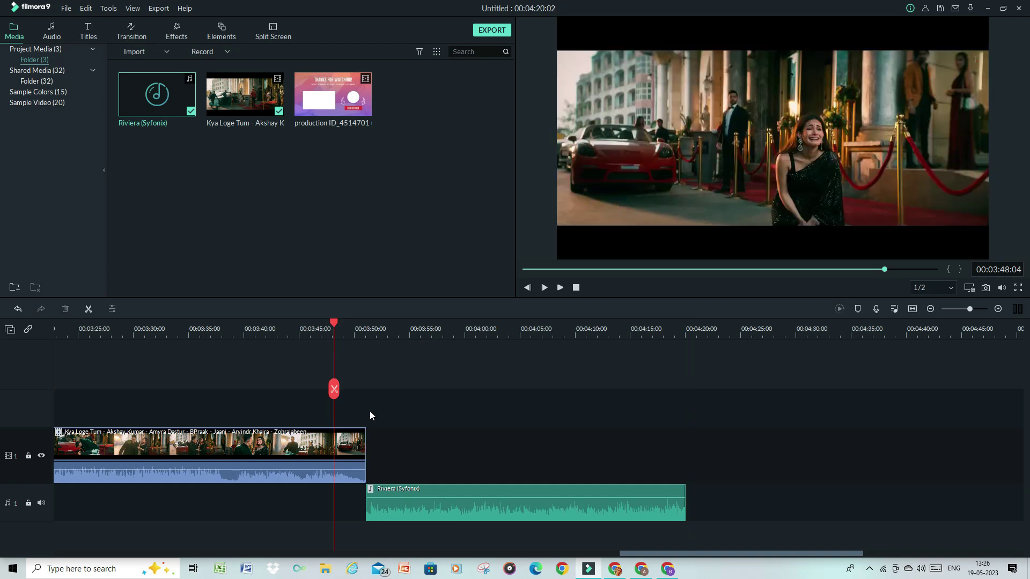
left_click(368, 329)
left_click(381, 329)
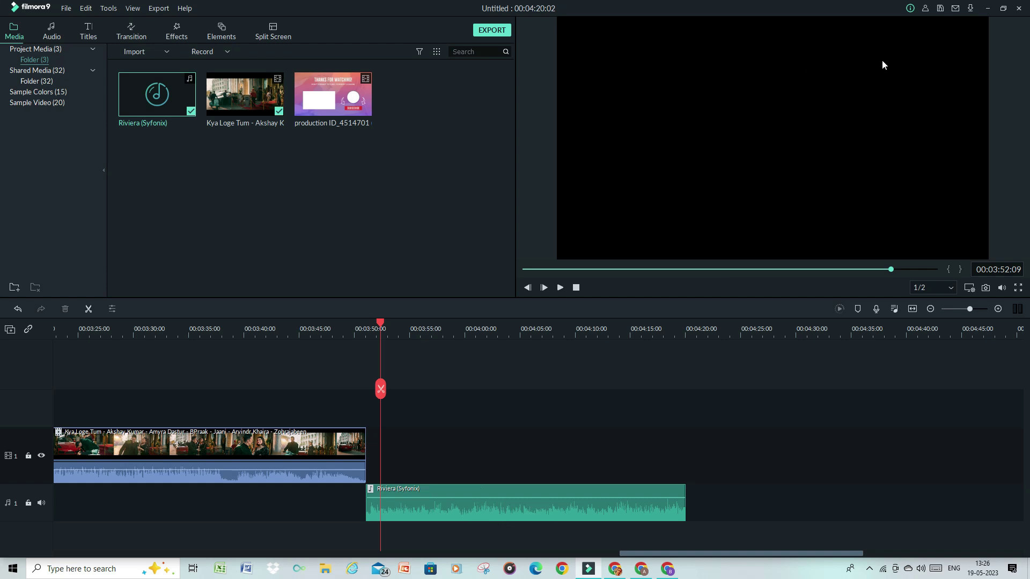
left_click(295, 329)
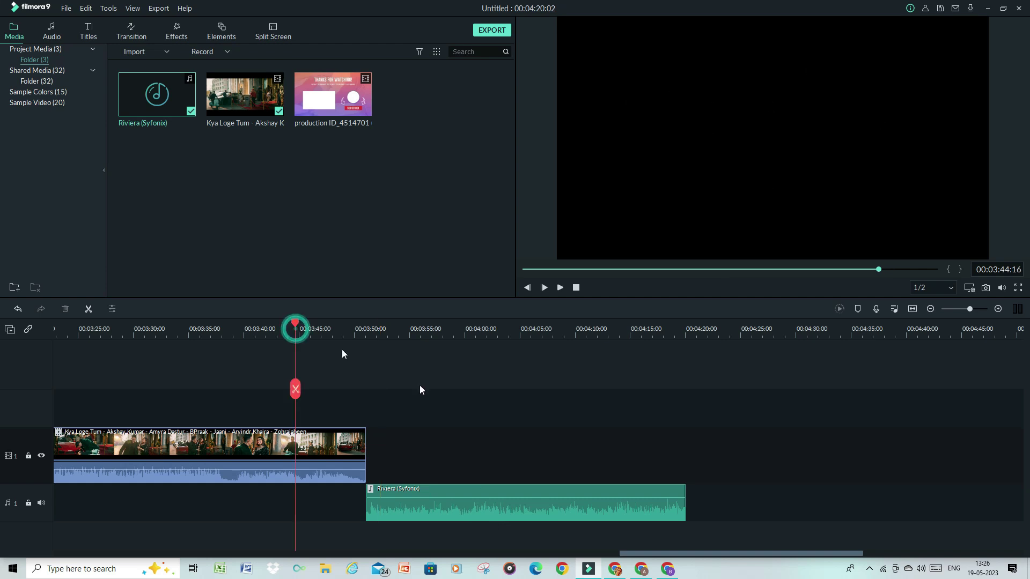
Add the "Thanks for watching" end-screen clip to video track 1 directly after the song video and preview it
left_click_drag(365, 118, 368, 433)
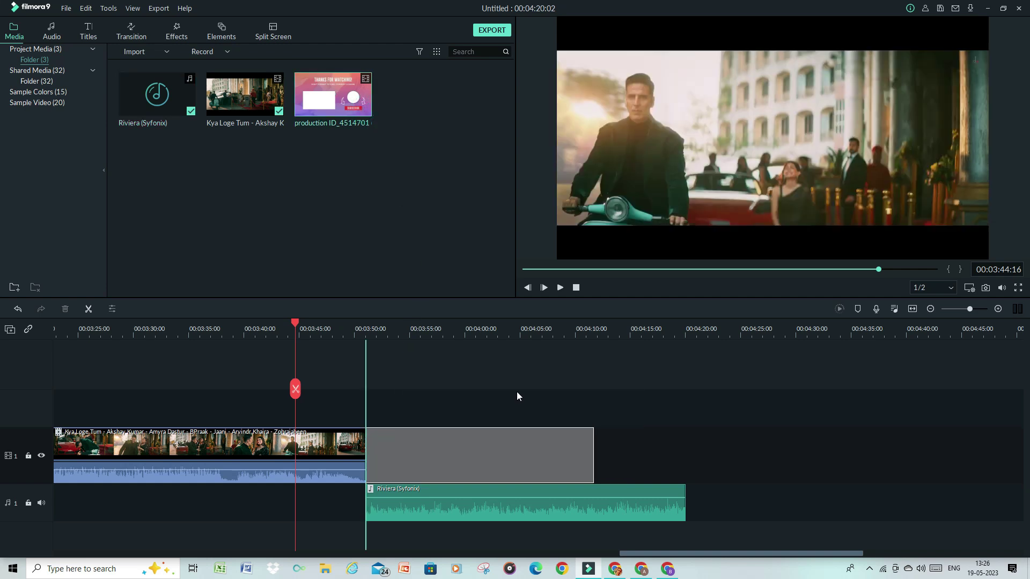
left_click(271, 329)
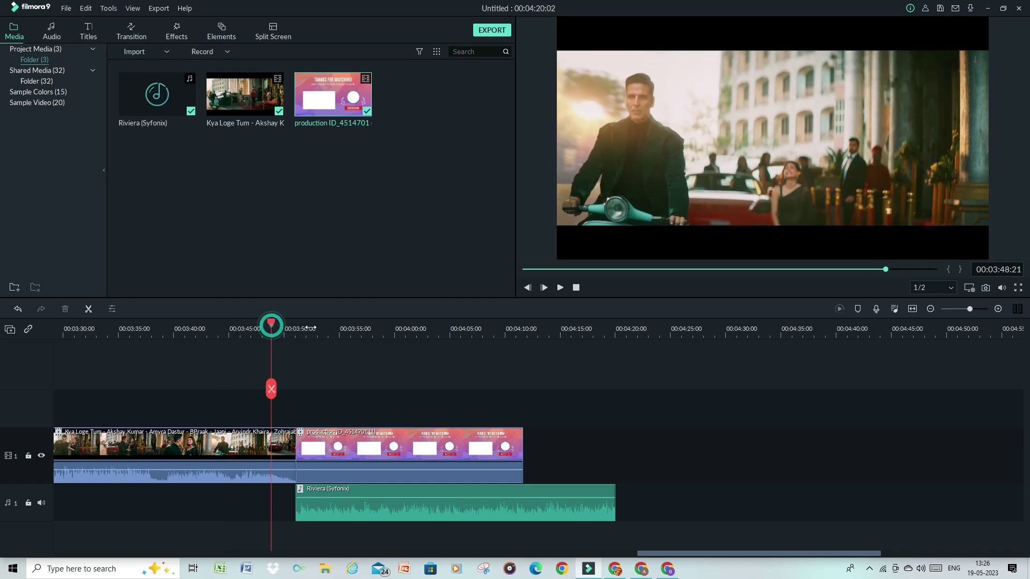
left_click(316, 328)
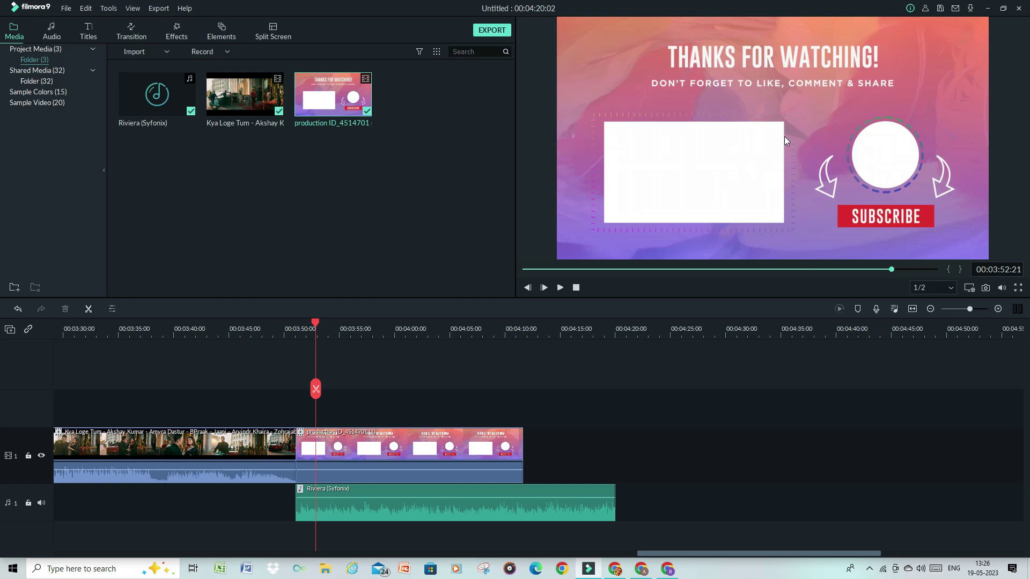
Add a second copy of the "Thanks for watching" clip directly after the first, ending where the Riviera audio ends
left_click_drag(331, 92, 365, 456)
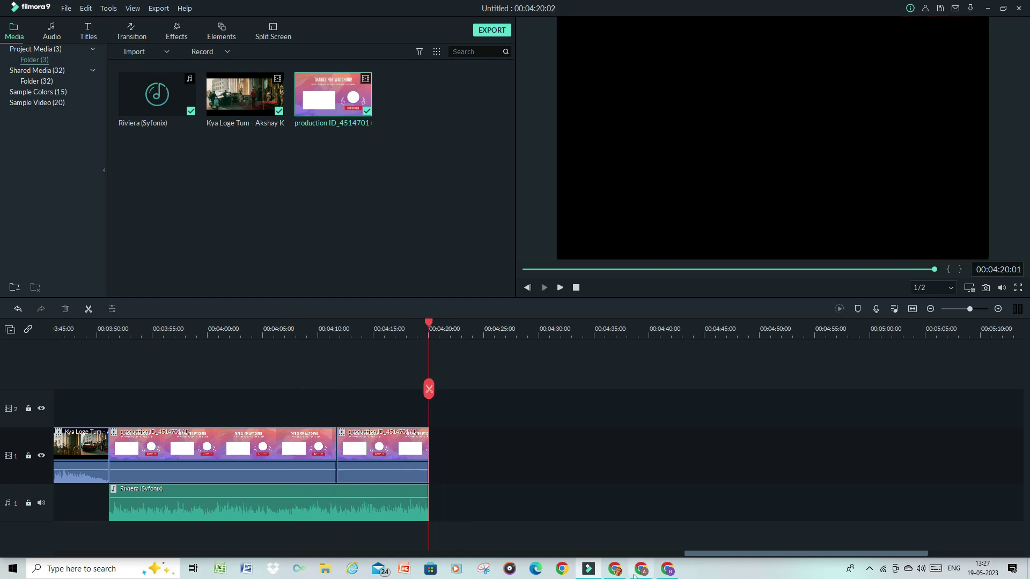
Trim the black opening off the start of the song video and move the rest of the timeline to zero
left_click(527, 270)
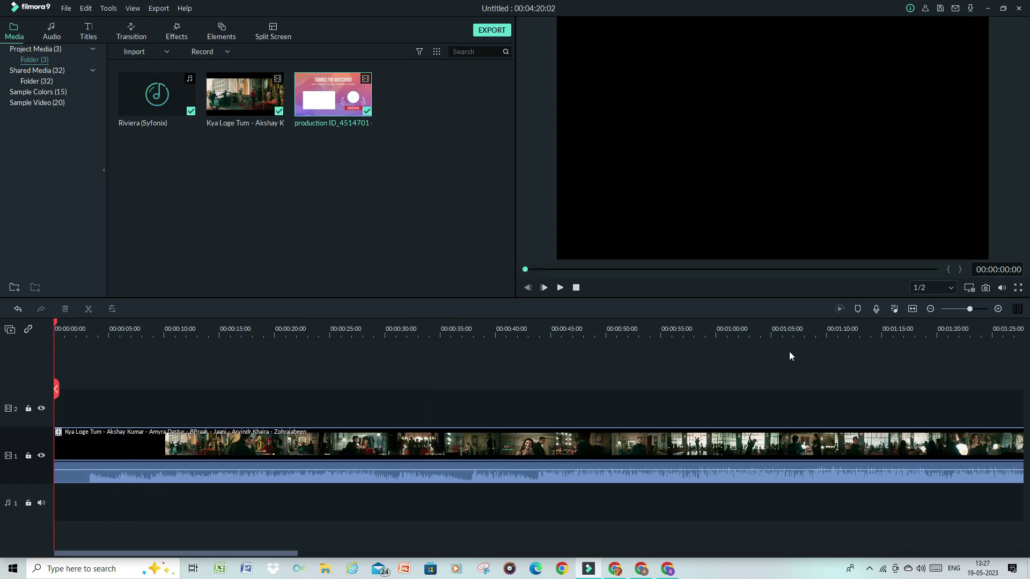
scroll(828, 329, "down", 5)
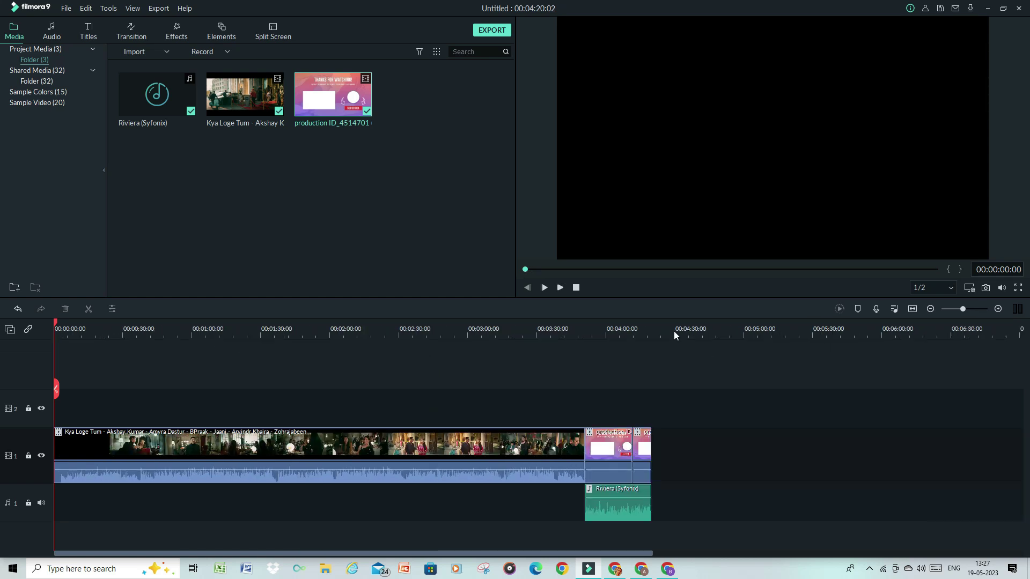
scroll(642, 329, "up", 3)
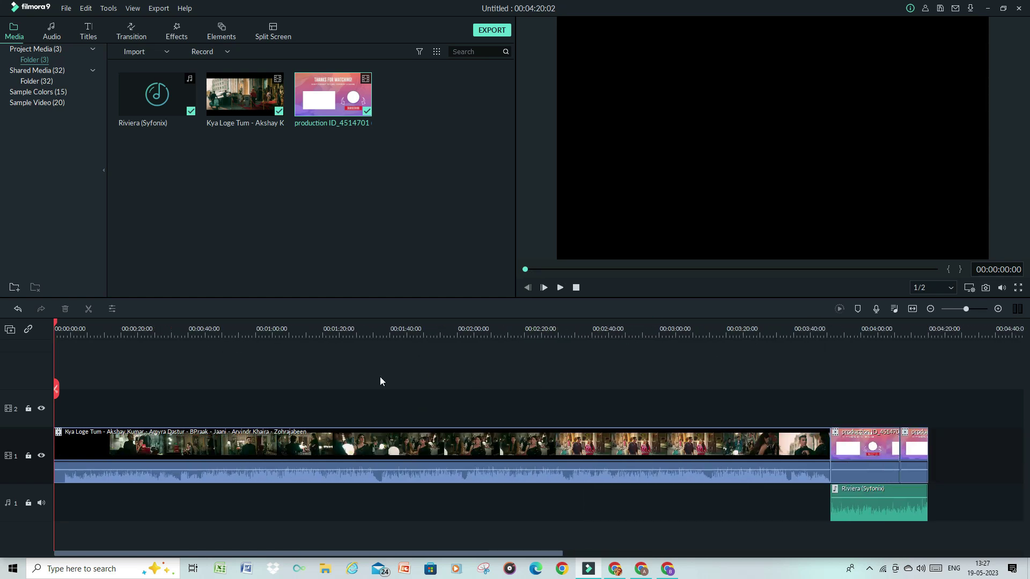
left_click(63, 336)
left_click_drag(54, 453, 63, 453)
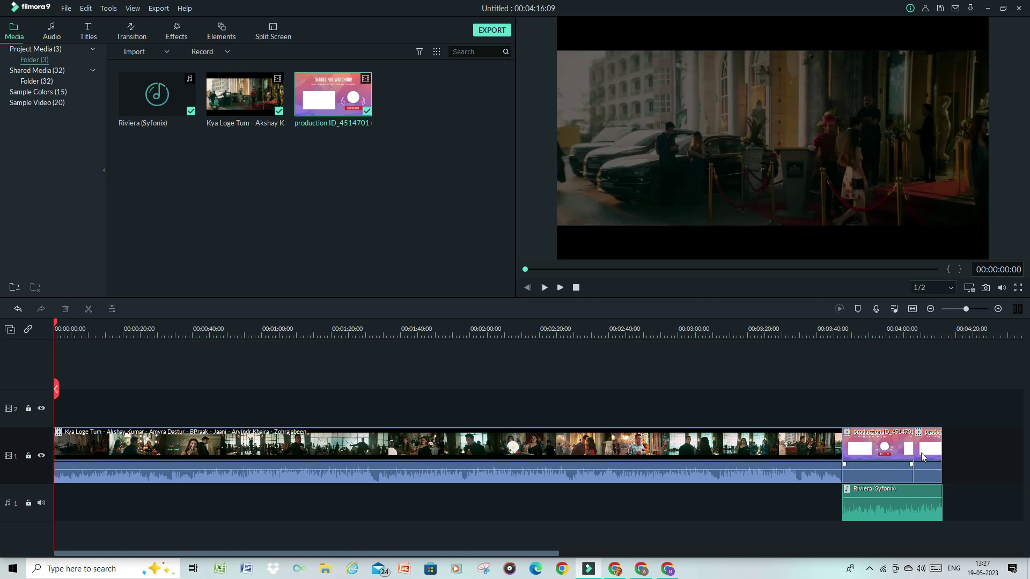
Export the finished project as the MP4 file Song Reupload and close the export window
left_click_drag(839, 336, 613, 344)
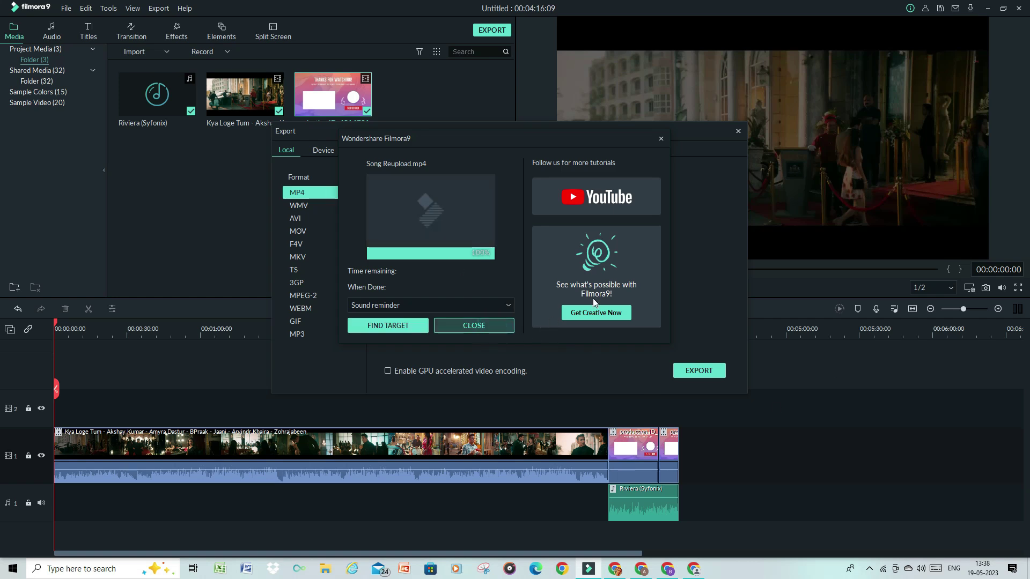
left_click(738, 132)
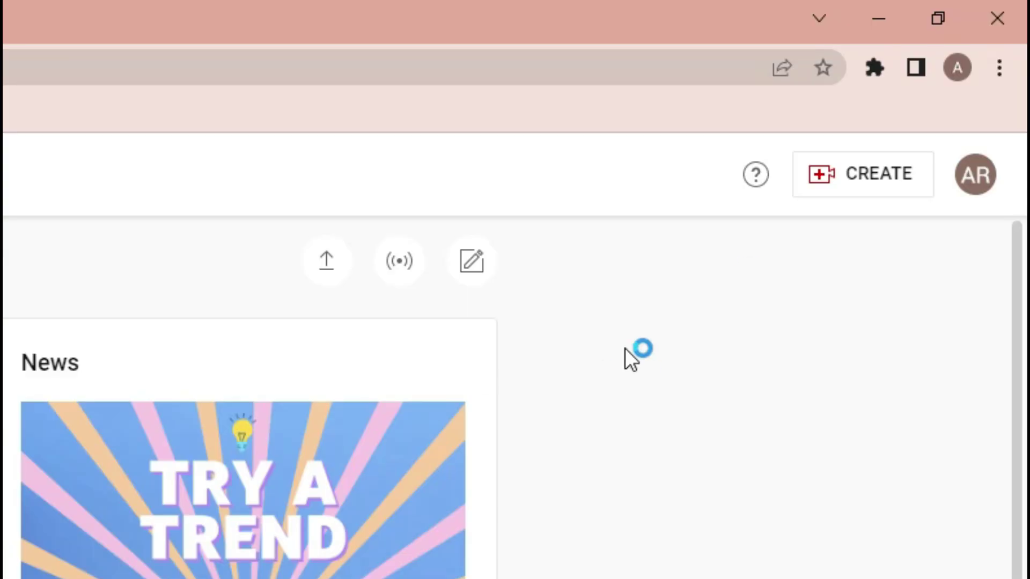
Upload Song Reupload.mp4 in YouTube Studio and set the Kya Loge Tum poster picture as its thumbnail
left_click(842, 183)
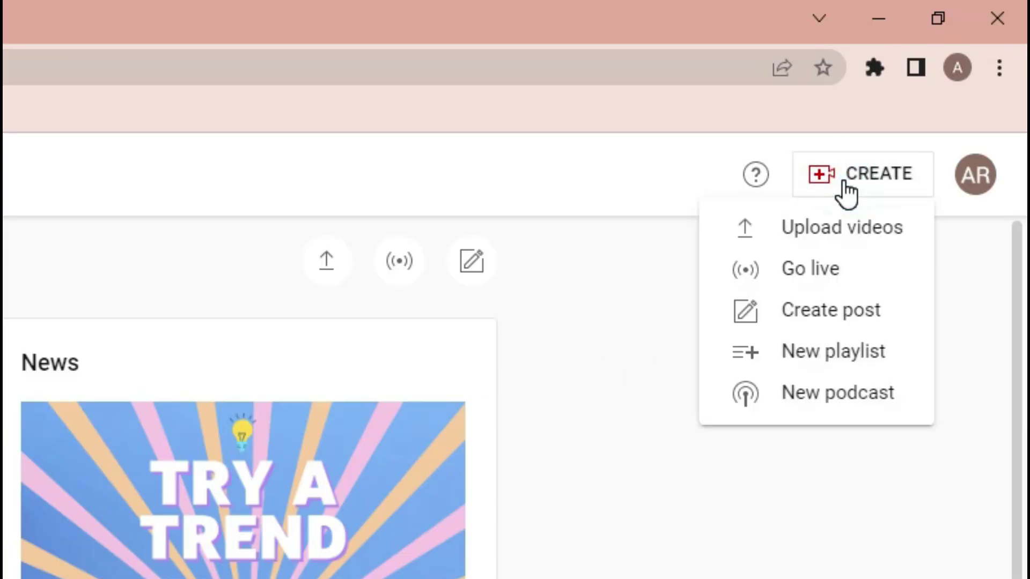
left_click(835, 228)
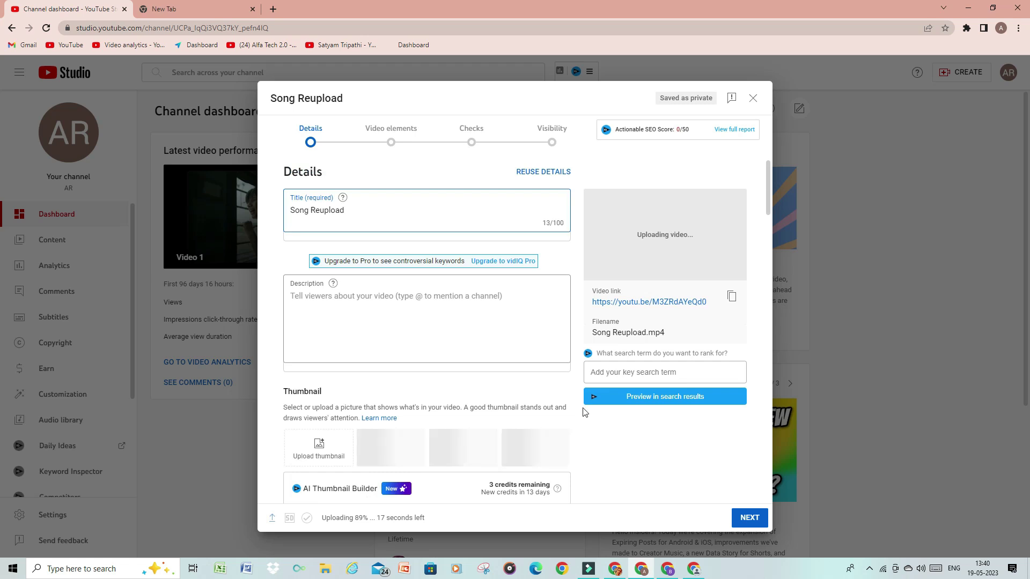
scroll(585, 413, "down", 3)
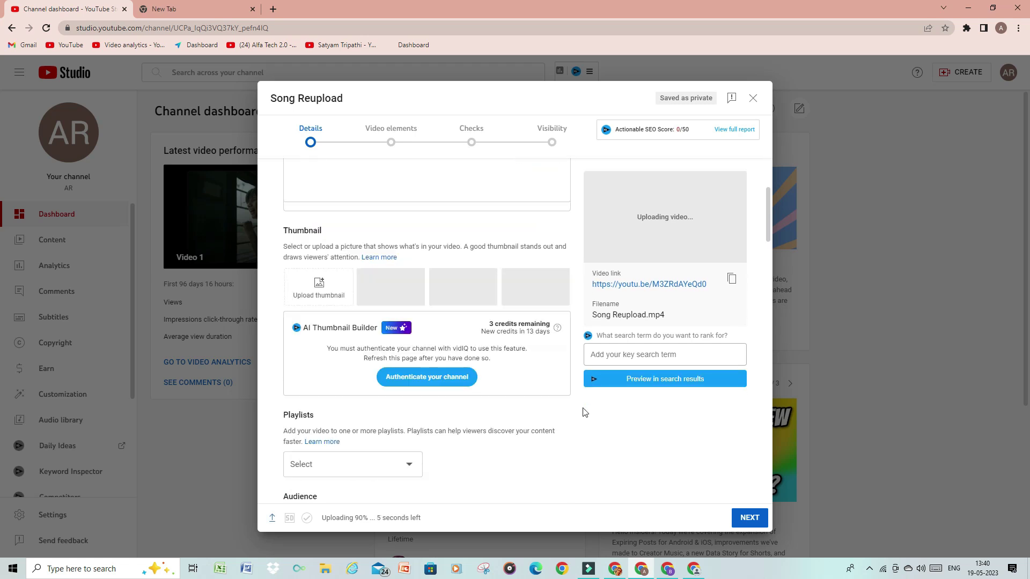
left_click(319, 284)
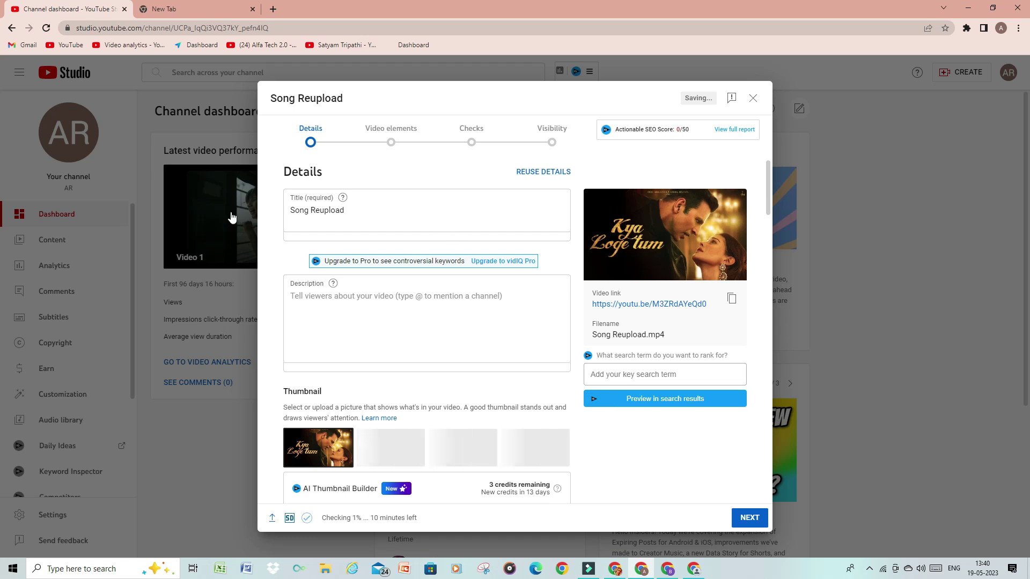
Copy the full title from the original Kya Loge Tum video's YouTube page and replace the upload's title with it
left_click(621, 569)
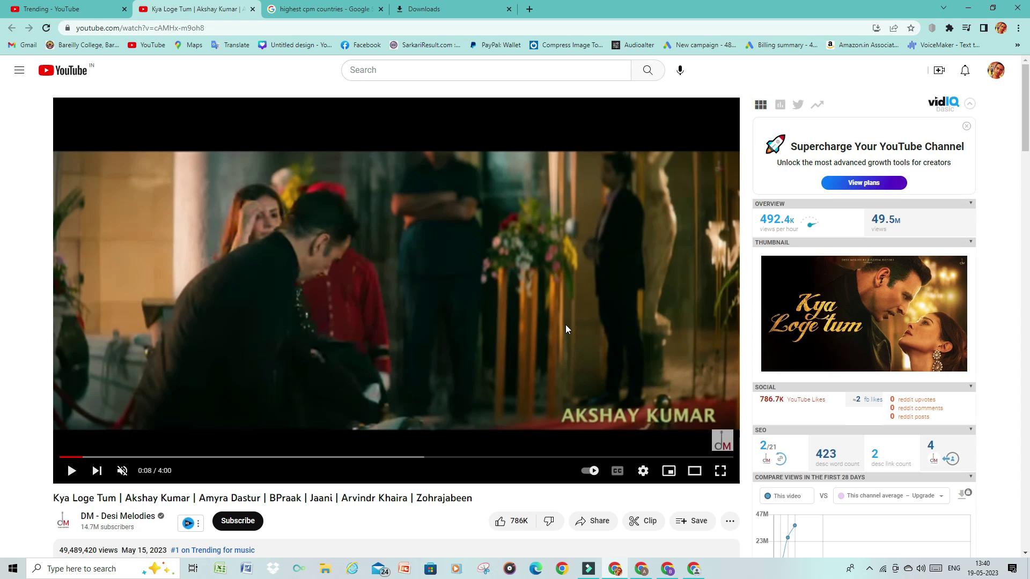
scroll(565, 324, "down", 2)
left_click_drag(53, 391, 487, 397)
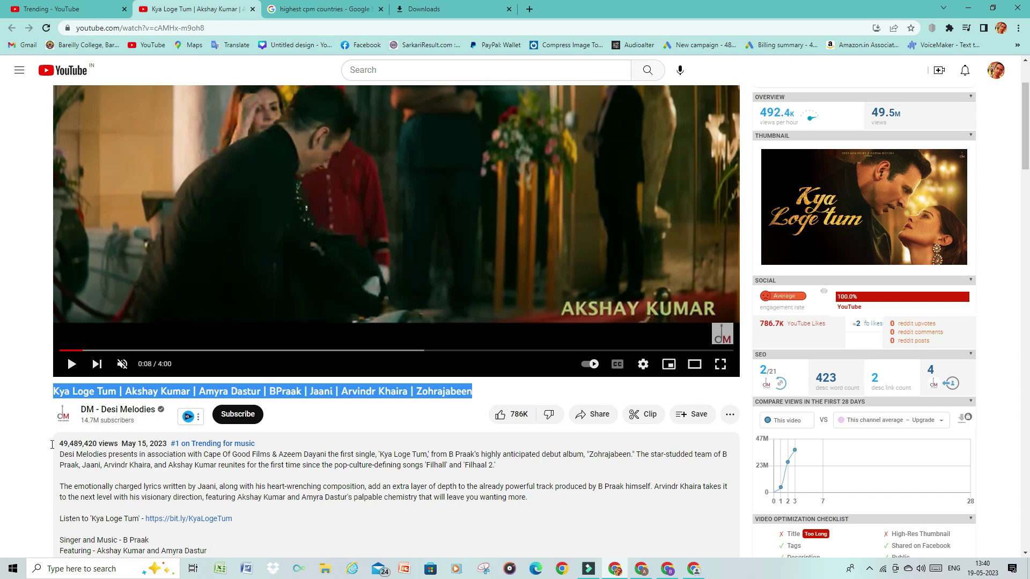
right_click(297, 387)
left_click(317, 398)
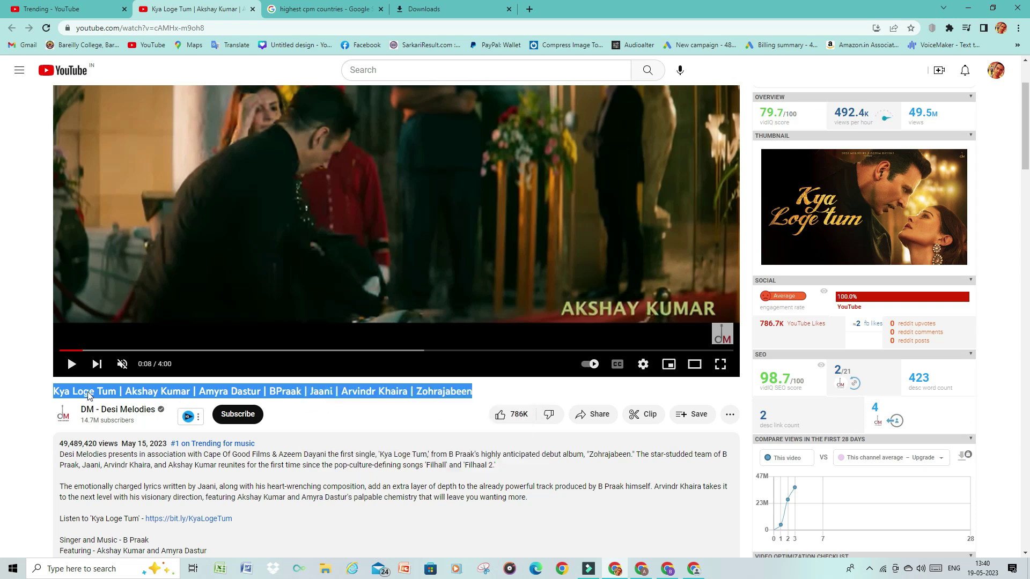
left_click(641, 569)
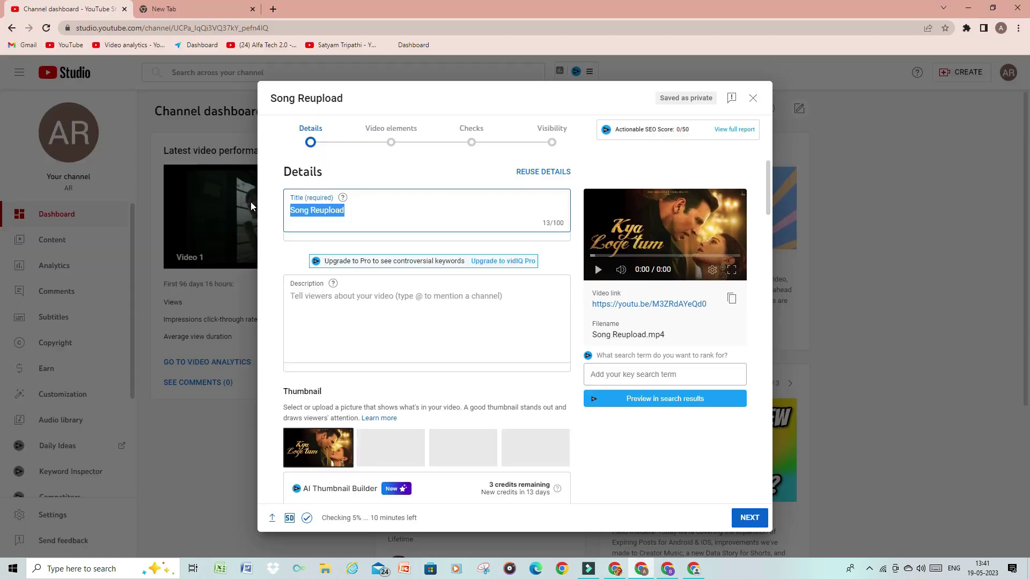
key("ctrl+v")
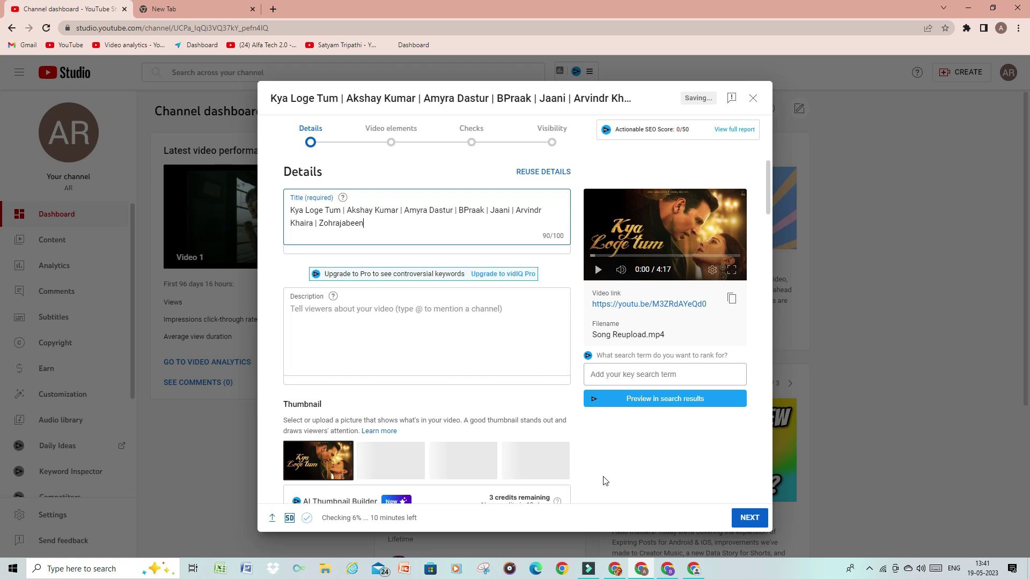
Return to the original video's page, look through its description and copy all of its video tags with vidIQ
key("alt+Tab")
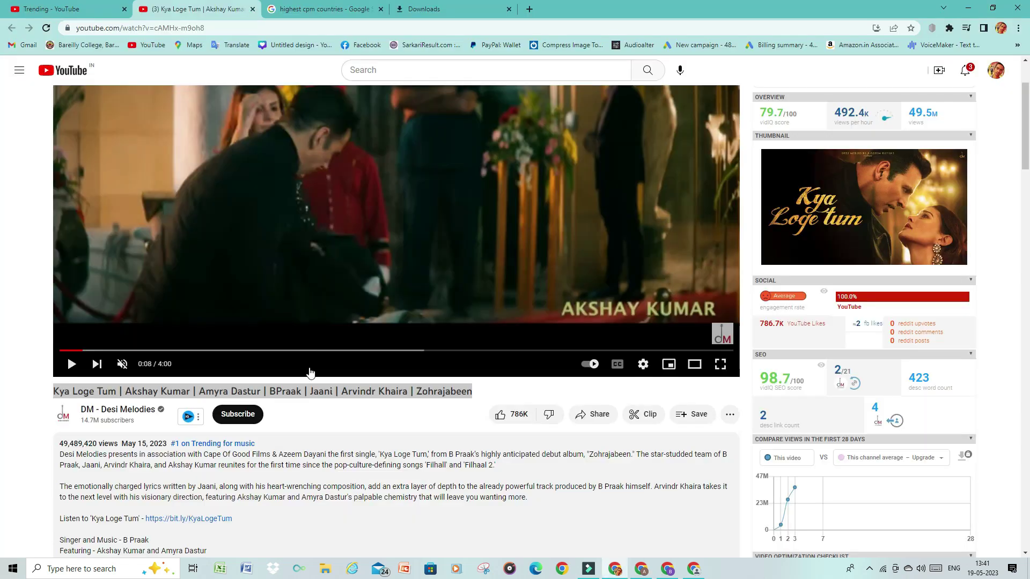
scroll(310, 372, "down", 3)
left_click(493, 422)
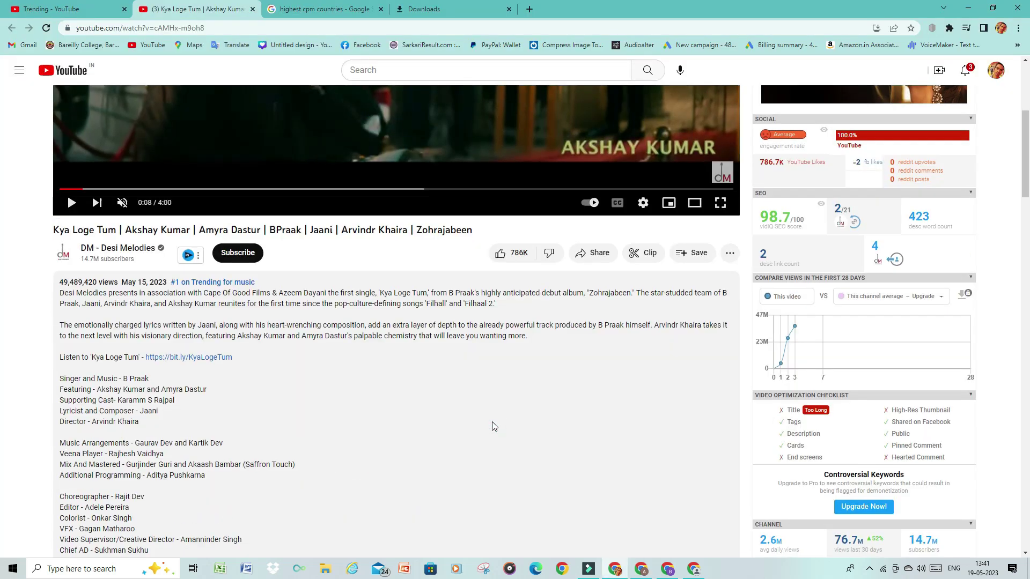
scroll(491, 422, "down", 3)
scroll(202, 271, "down", 7)
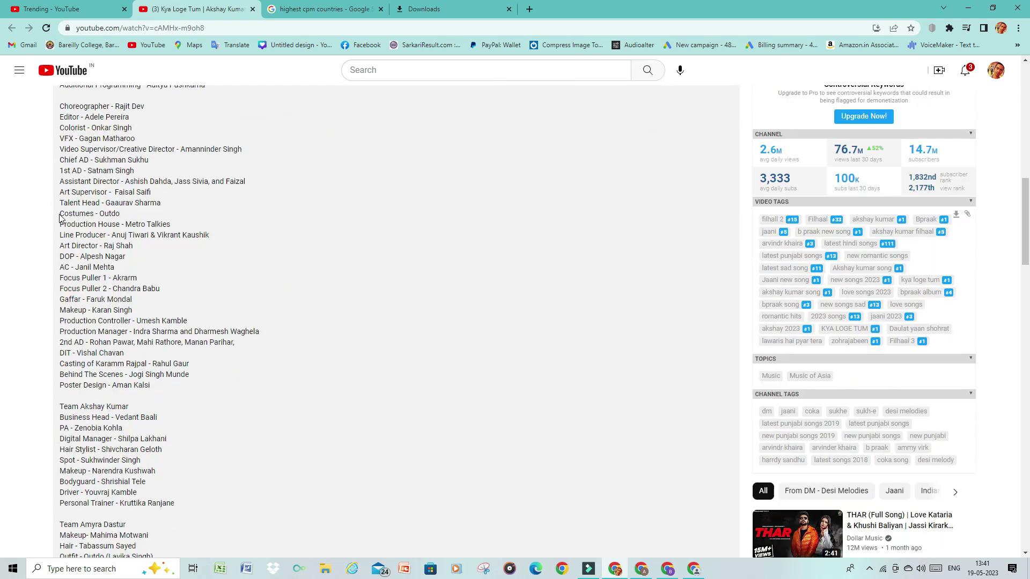
scroll(149, 261, "down", 1)
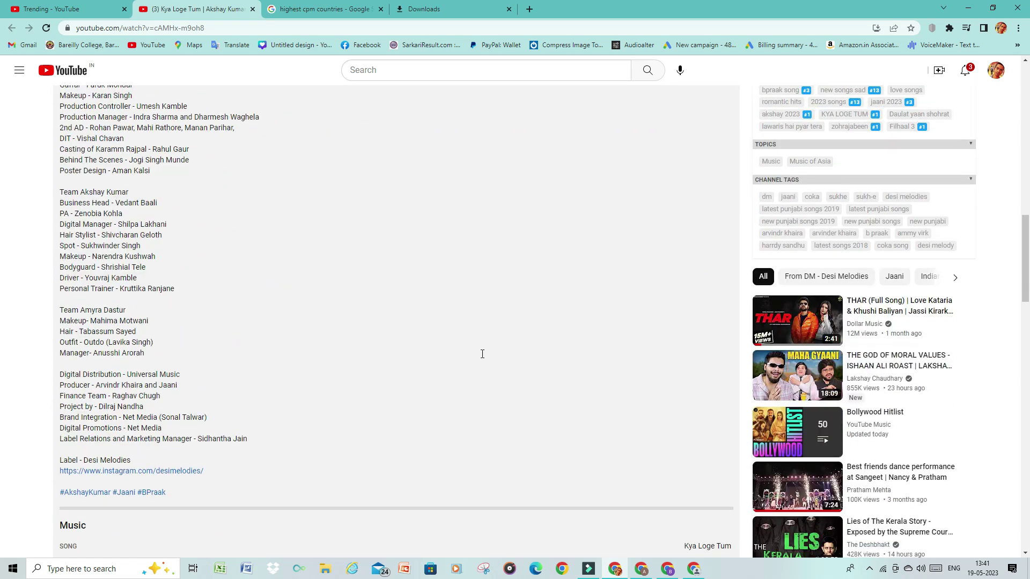
scroll(453, 346, "down", 1)
scroll(454, 346, "up", 5)
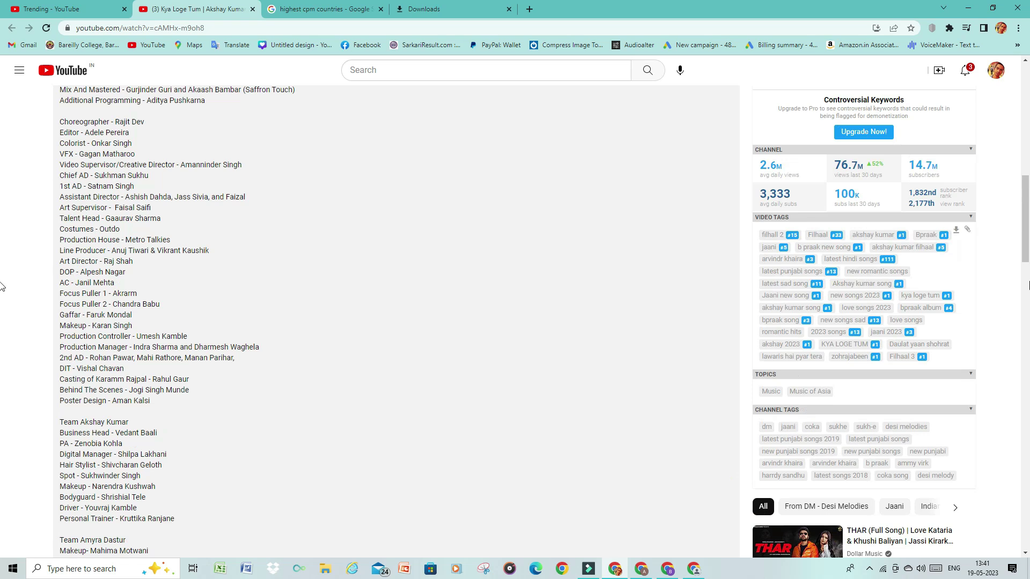
left_click(967, 230)
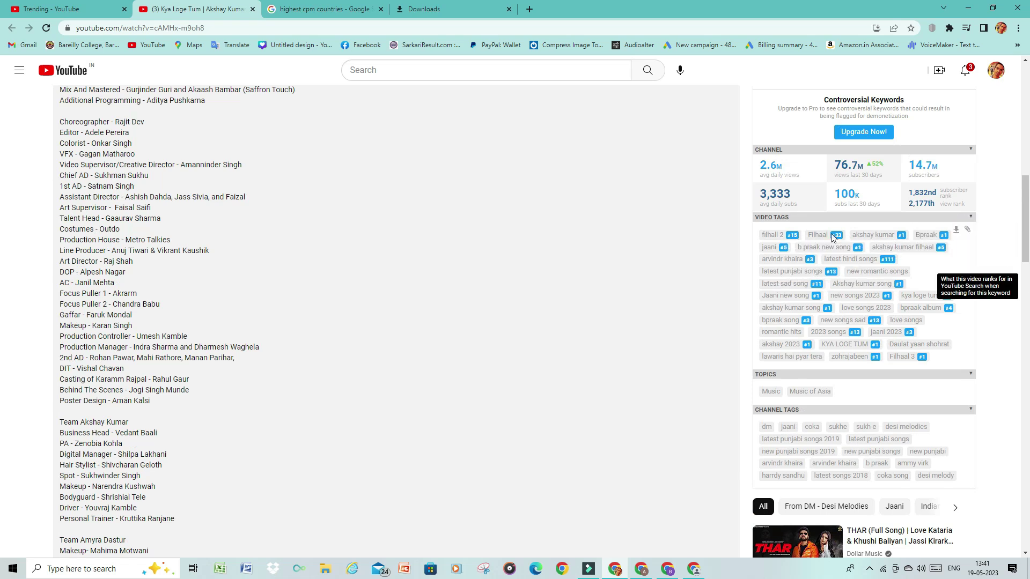
Go back to the YouTube Studio upload and paste the copied video tags into its Tags field
key("alt+Tab")
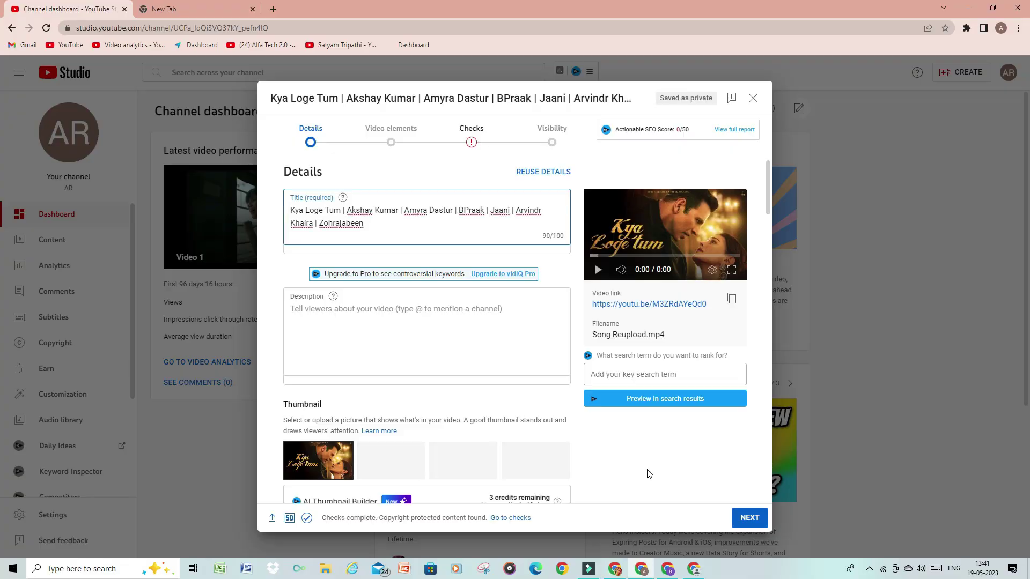
scroll(646, 471, "down", 10)
scroll(562, 444, "down", 1)
left_click(289, 352)
scroll(471, 368, "down", 4)
left_click(514, 410)
key("ctrl+v")
scroll(529, 333, "up", 15)
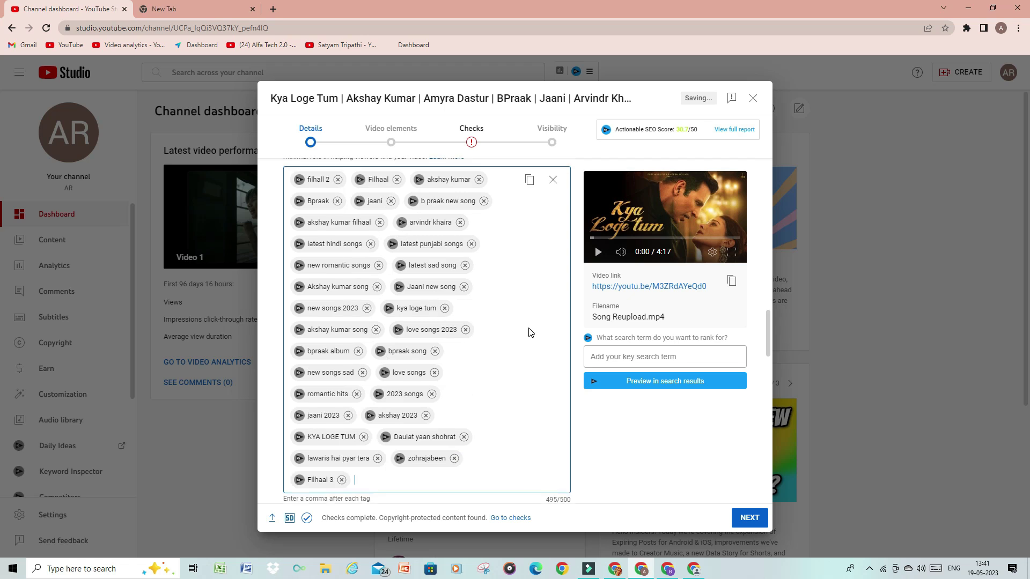
Review the original video's tags and description, and open the YouTube keyword search on keywordtool.io
left_click(608, 576)
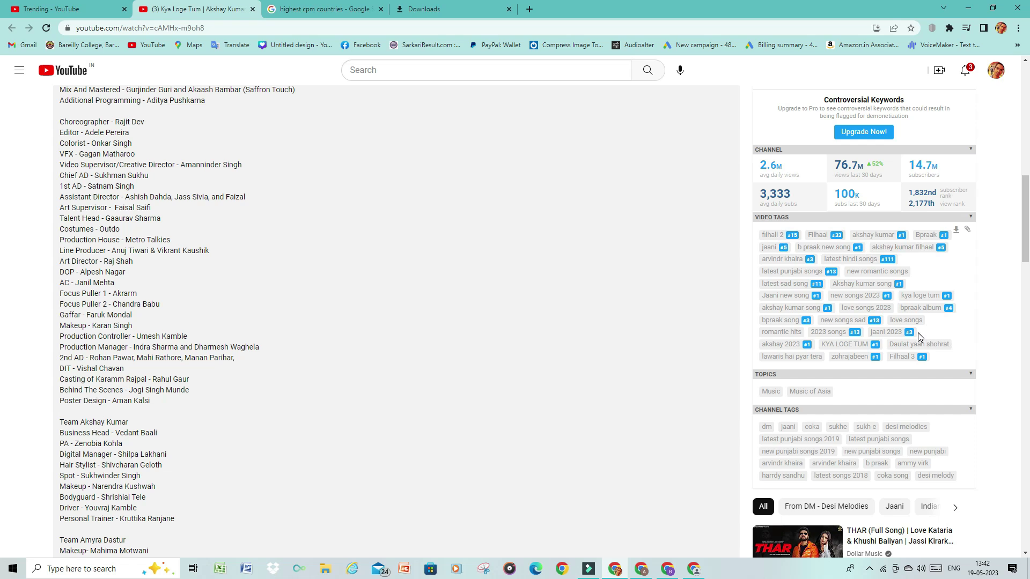
scroll(290, 220, "up", 5)
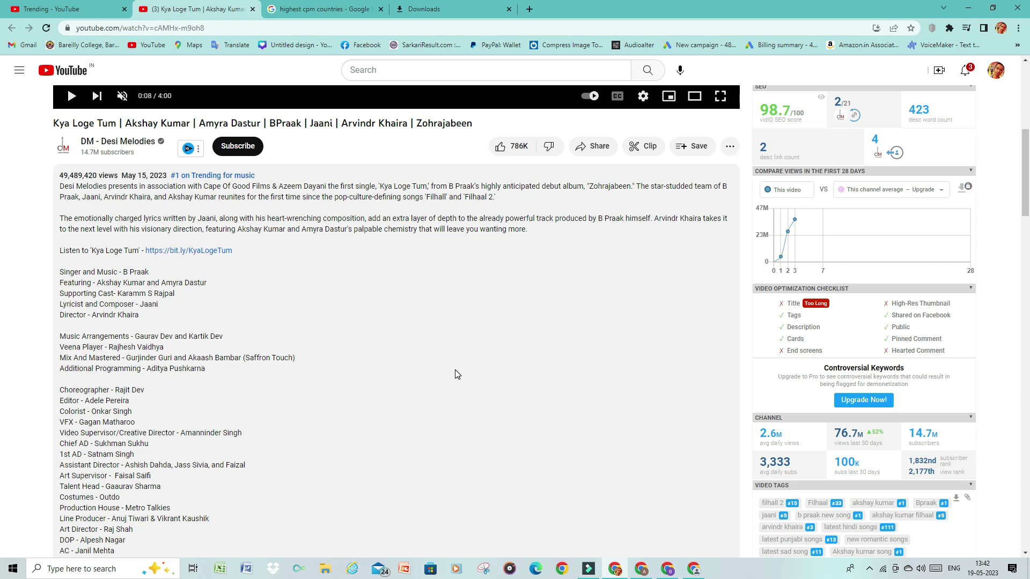
key("alt+Tab")
left_click_drag(207, 175, 771, 210)
left_click(890, 232)
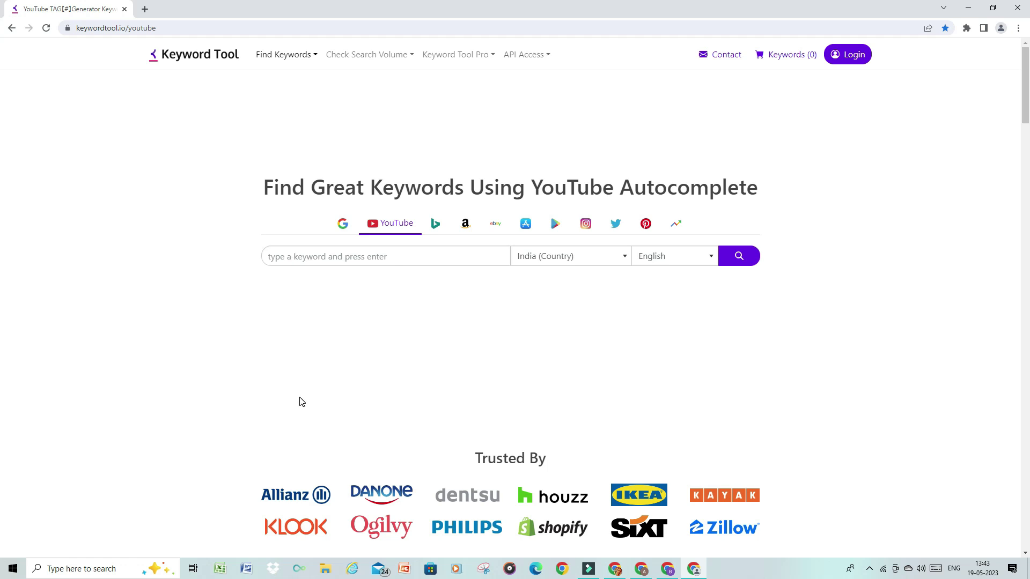
scroll(344, 322, "down", 2)
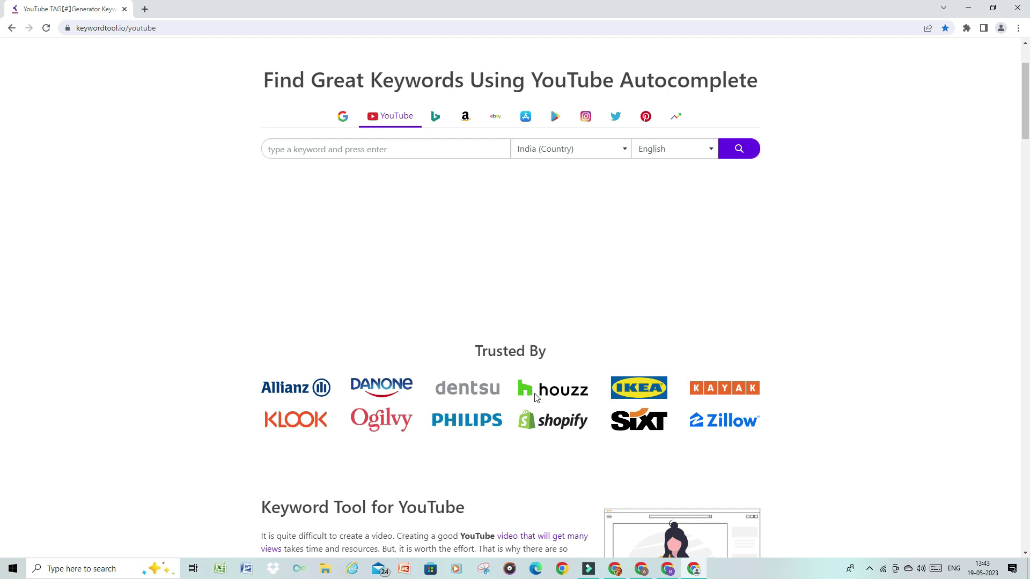
scroll(531, 389, "up", 2)
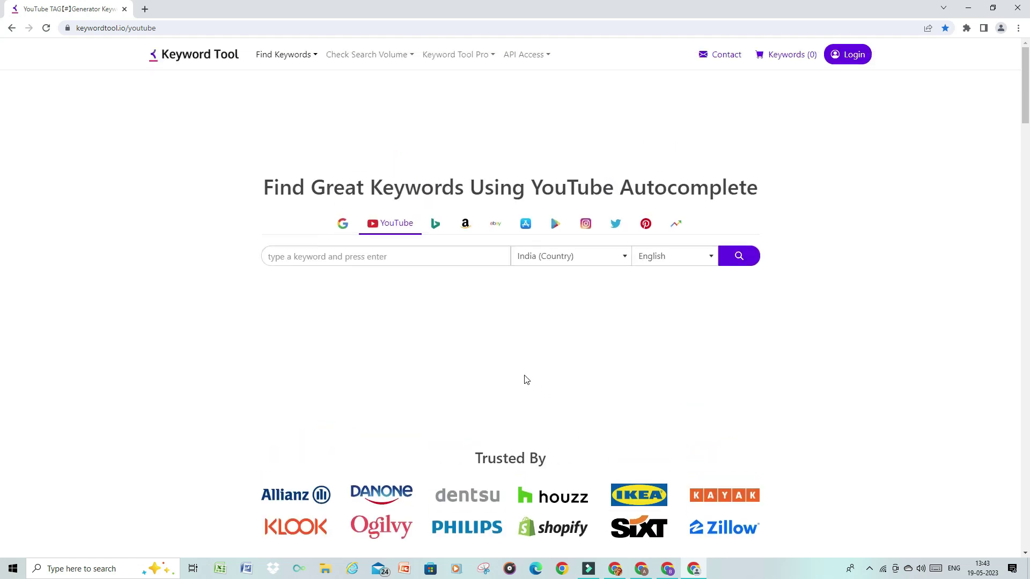
Search Keyword Tool for "Kya Loge Tum" with YouTube, India and English, and look through the suggested keywords
left_click(365, 261)
key("ctrl+v")
key("Return")
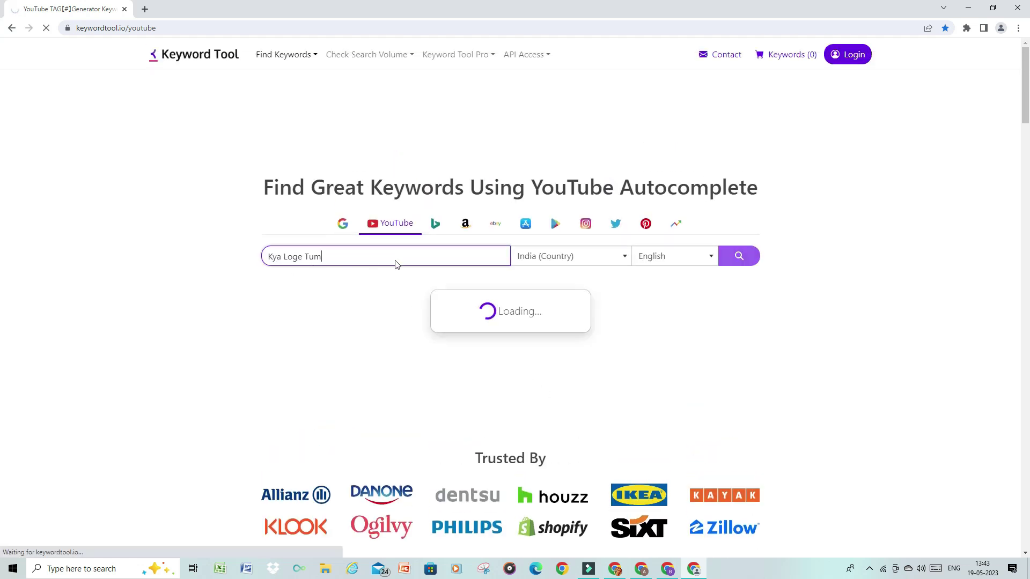
scroll(443, 415, "down", 2)
scroll(270, 217, "down", 1)
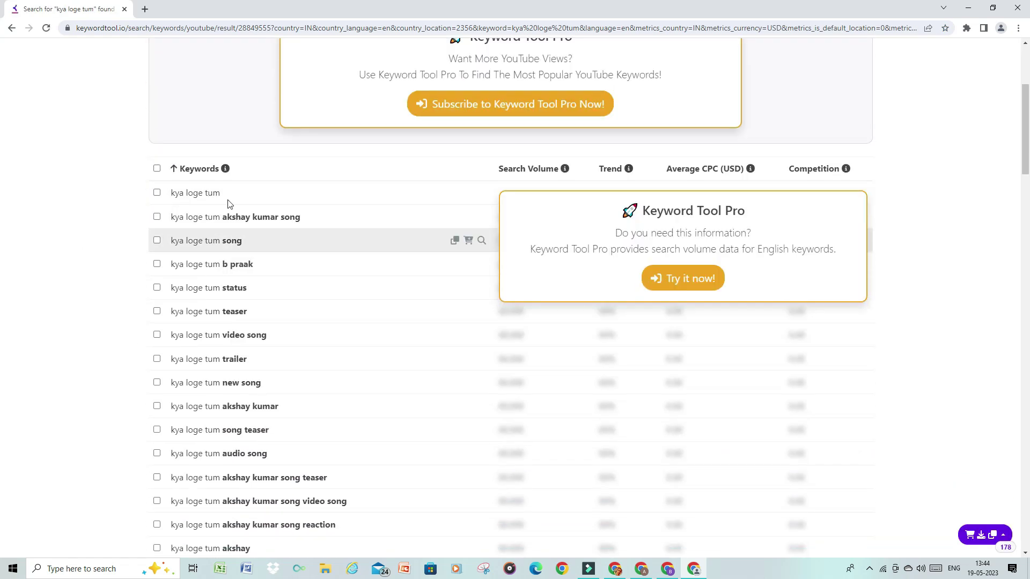
scroll(325, 216, "down", 2)
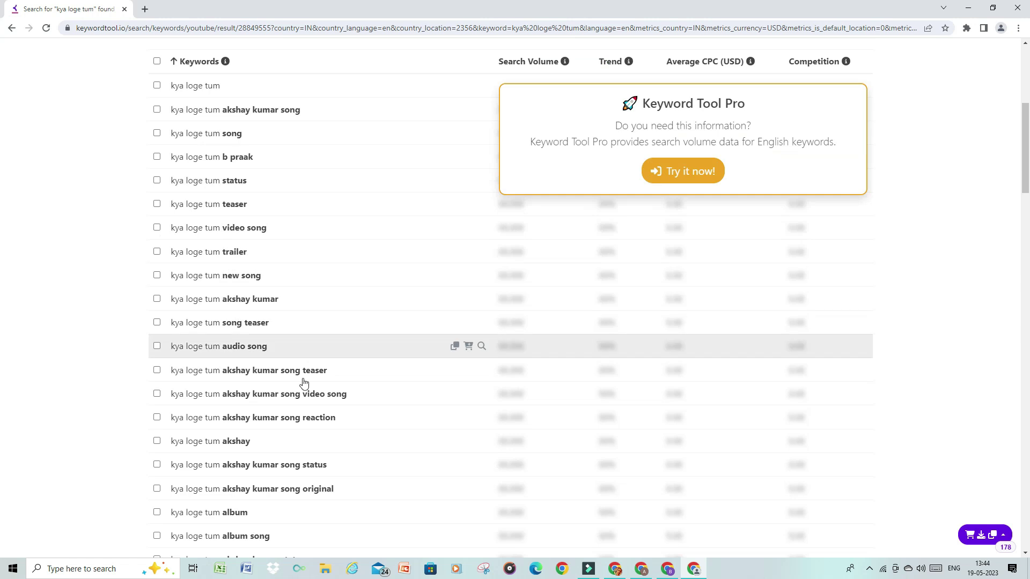
scroll(310, 239, "up", 1)
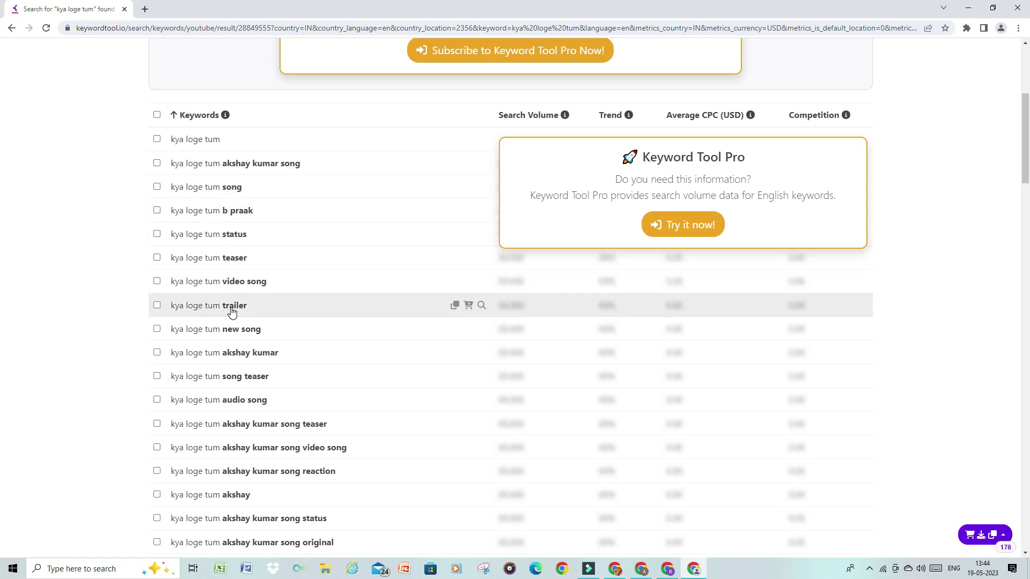
scroll(255, 205, "up", 1)
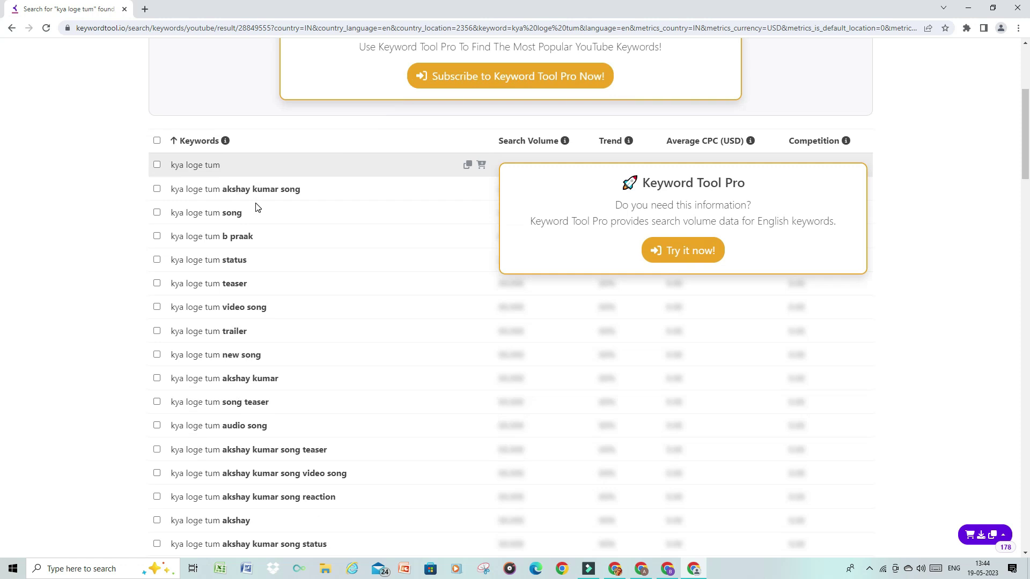
scroll(227, 154, "down", 2)
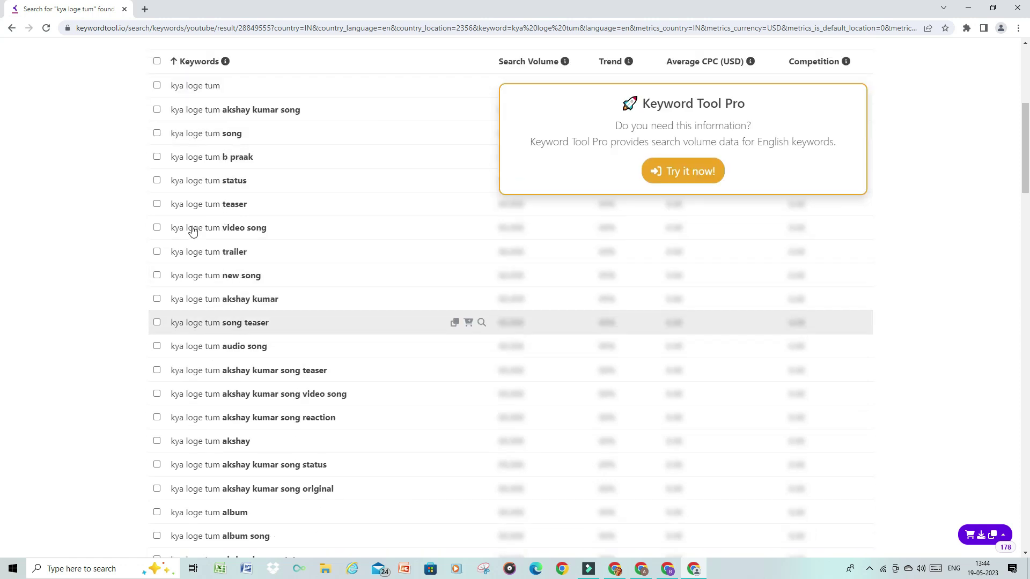
Select the suggested keywords from "kya loge tum" through "kya loge tum akshay kumar song full song" in Keyword Tool and copy them
scroll(203, 272, "down", 2)
scroll(195, 200, "up", 3)
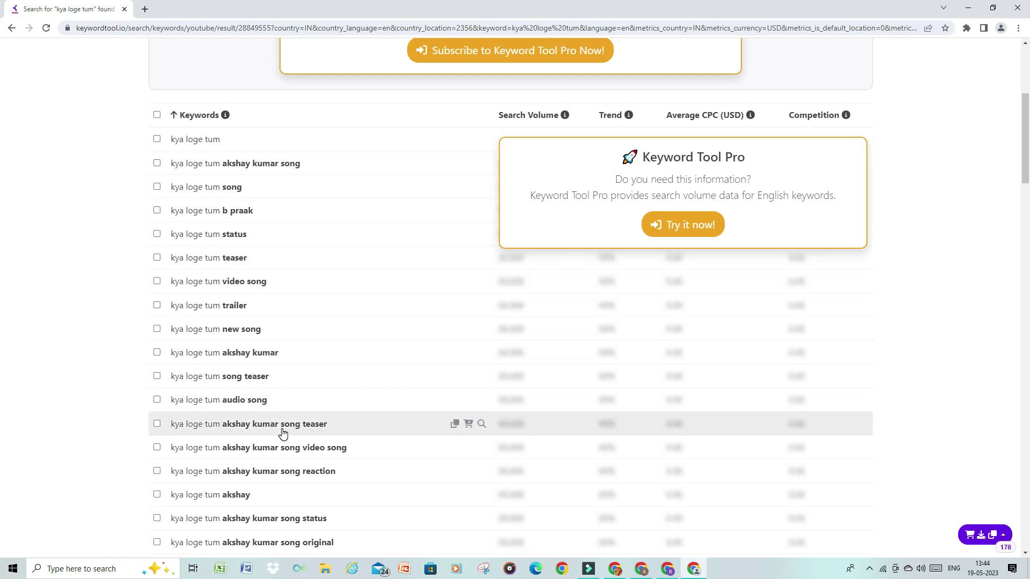
left_click(156, 139)
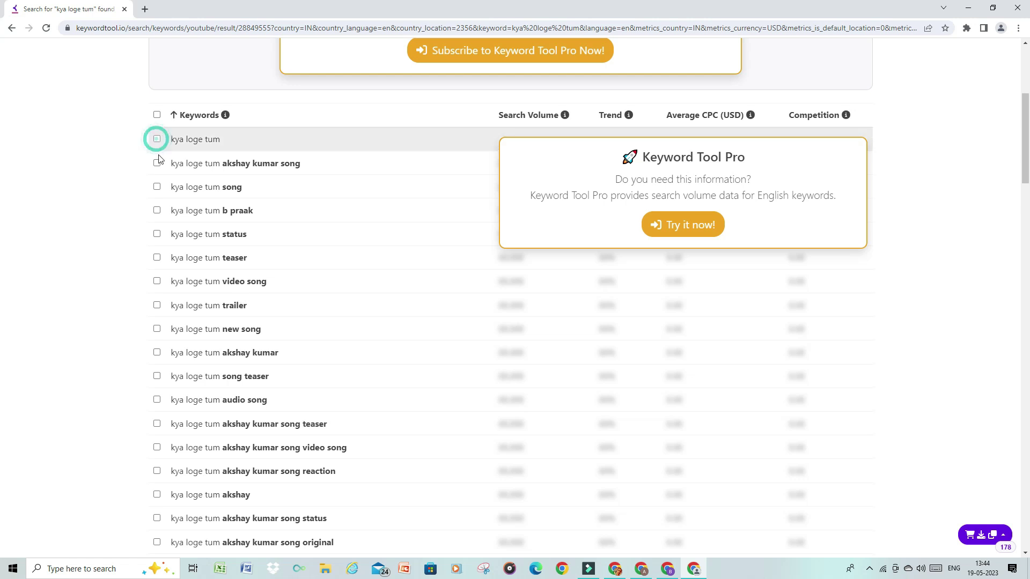
left_click(157, 163)
left_click(157, 187)
left_click(157, 210)
left_click(157, 234)
left_click(156, 257)
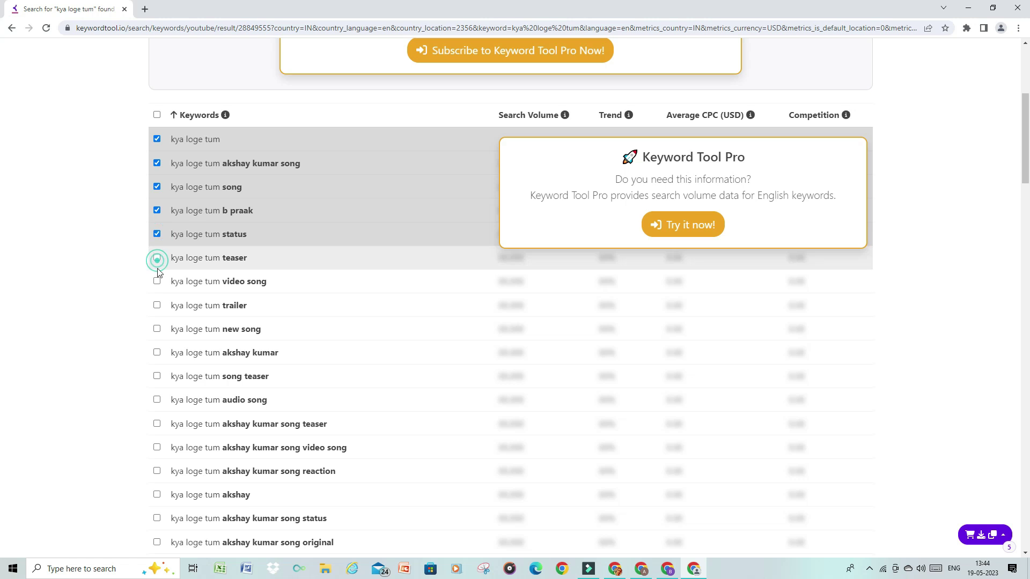
left_click(157, 281)
left_click(156, 305)
left_click(156, 329, "shift")
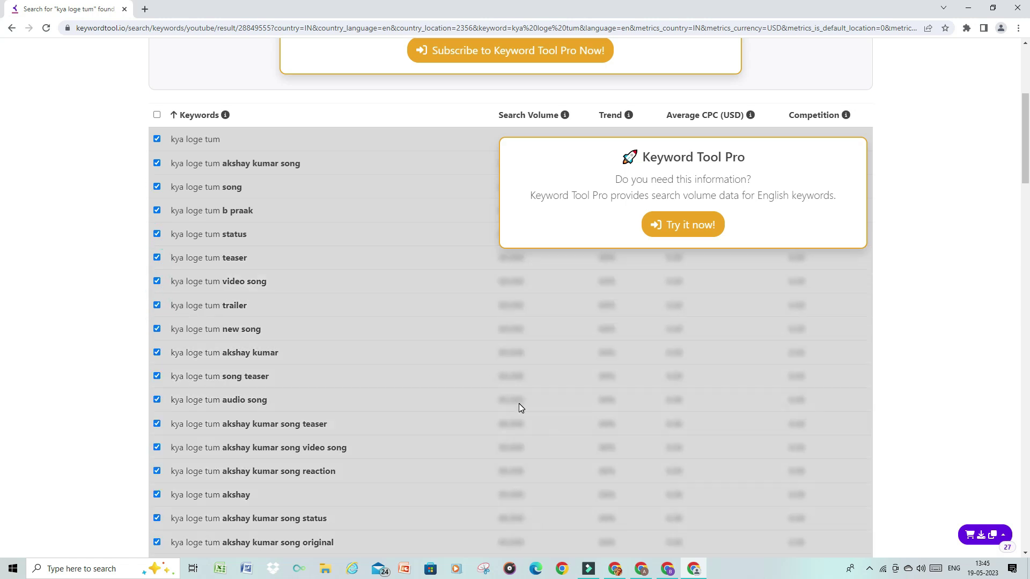
left_click(1001, 535)
left_click(920, 474)
scroll(702, 484, "down", 2)
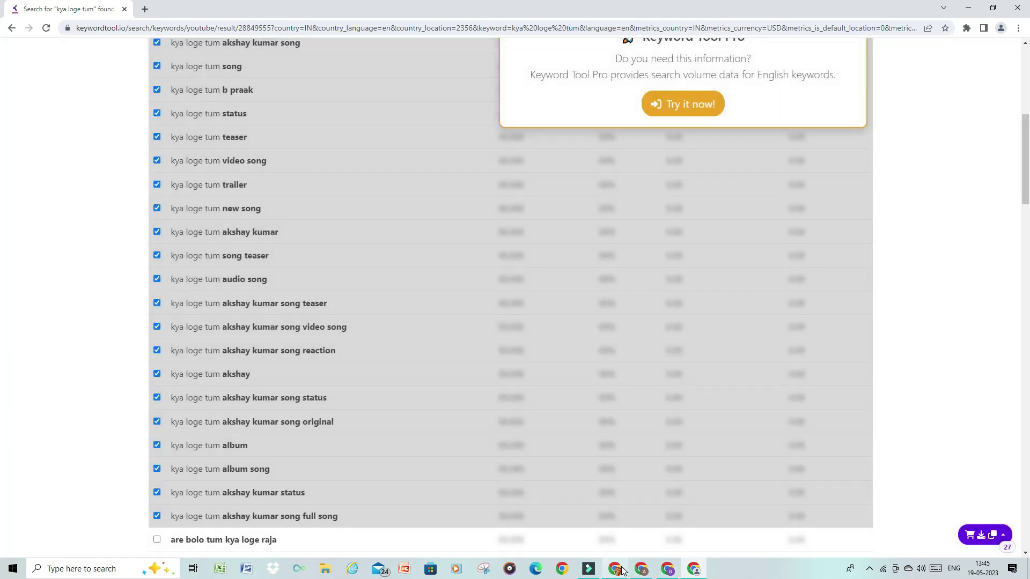
Switch to the YouTube Studio upload and fill its description with the video title followed by the copied keyword list
left_click(639, 570)
left_click_drag(321, 519, 483, 516)
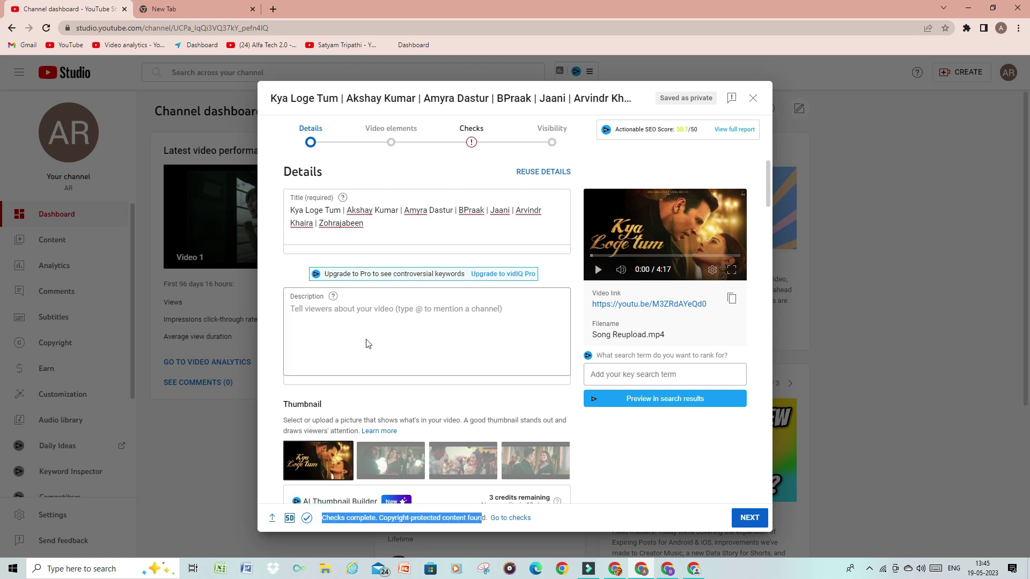
right_click(334, 321)
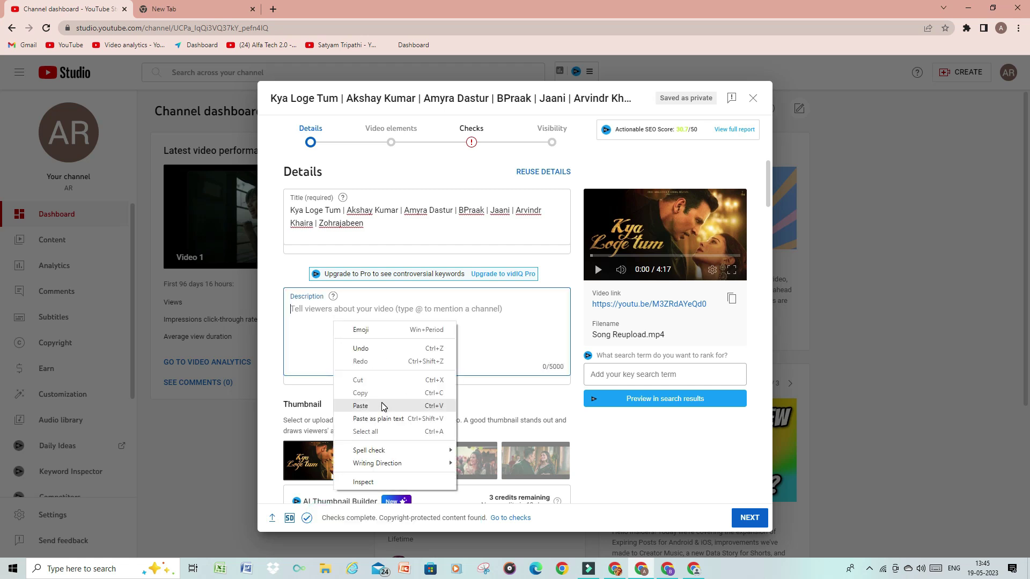
left_click(314, 297)
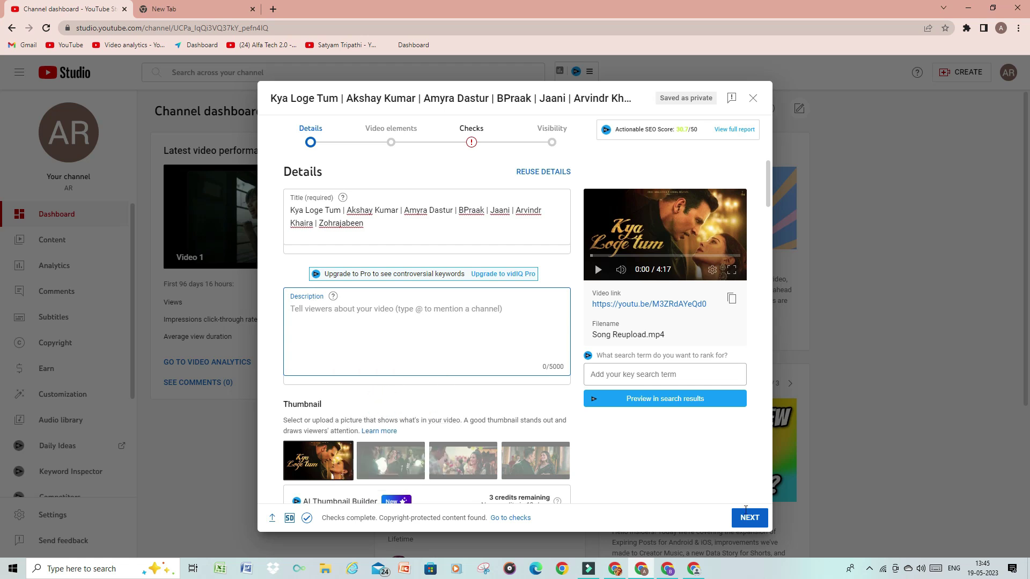
key("ctrl+v")
key("ctrl+Home")
key("ctrl+v")
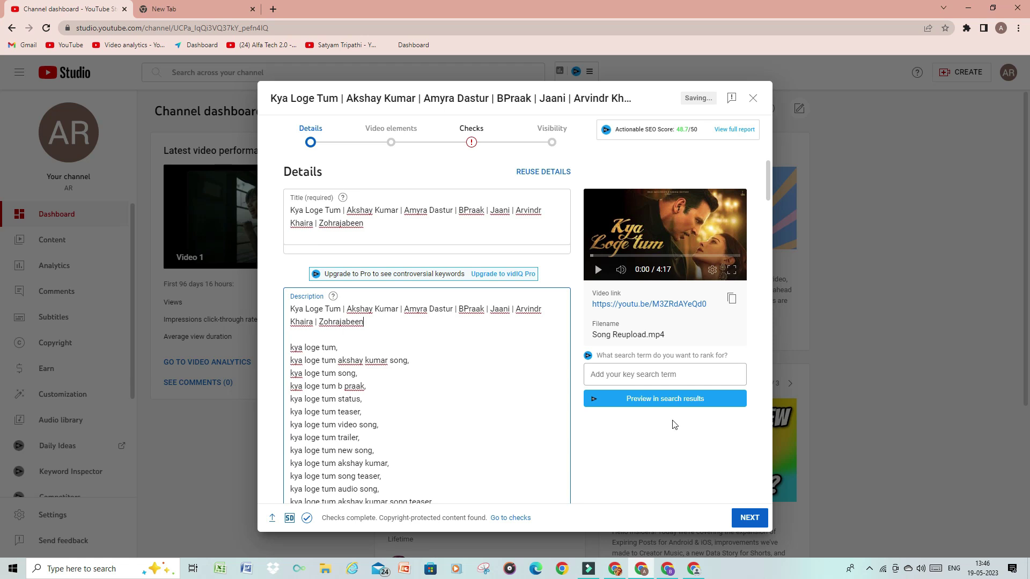
scroll(675, 424, "down", 15)
scroll(650, 428, "up", 5)
scroll(639, 434, "up", 10)
left_click(597, 291)
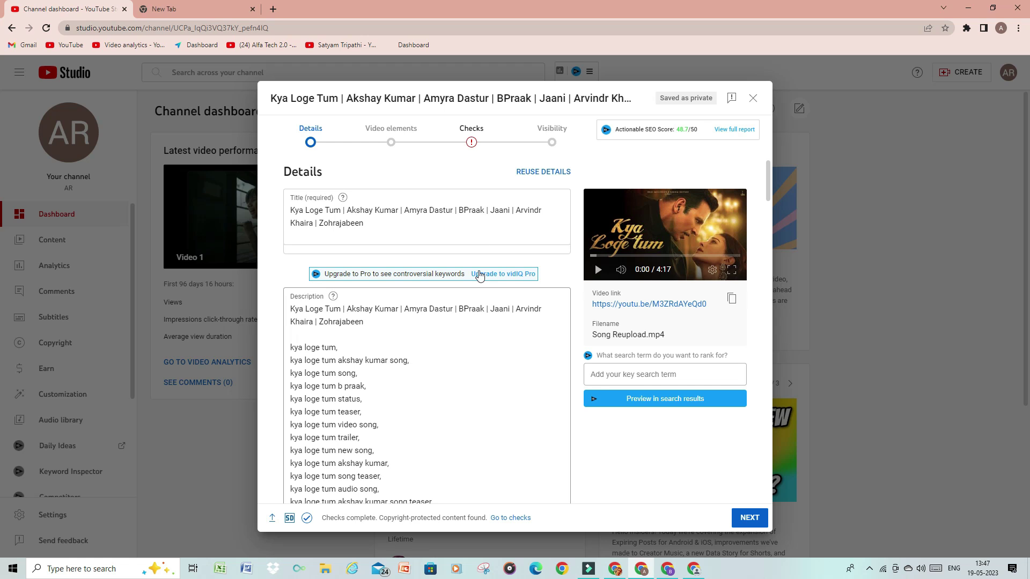
Review the upload's copyright check, then set its visibility to Public and publish it, copying the video link
left_click(470, 145)
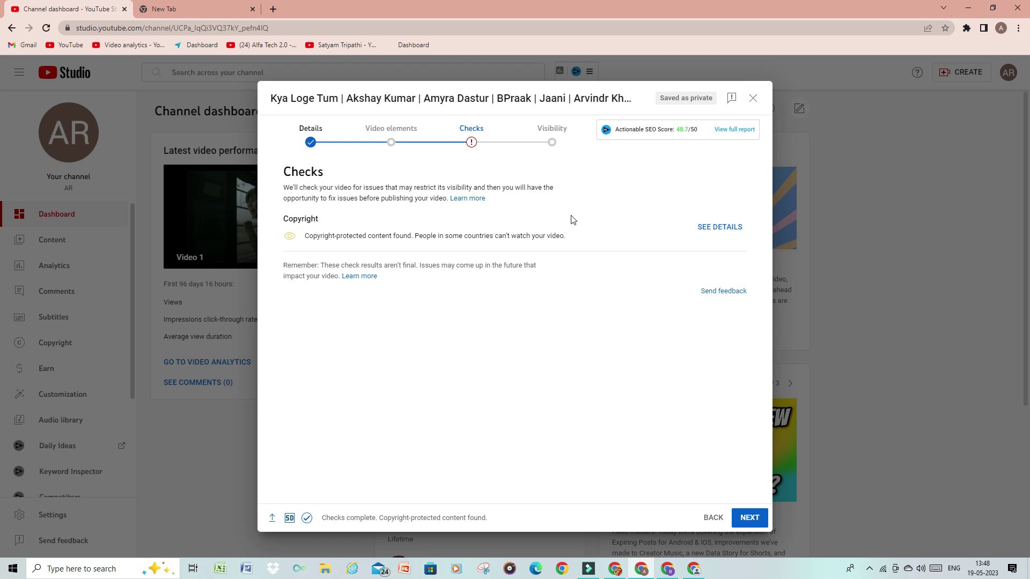
left_click(552, 135)
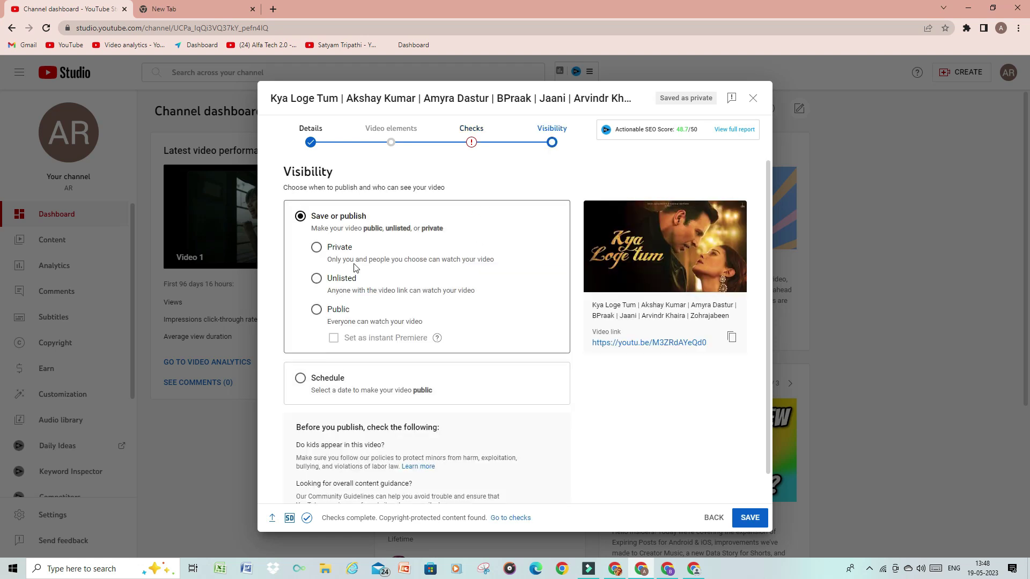
left_click(317, 310)
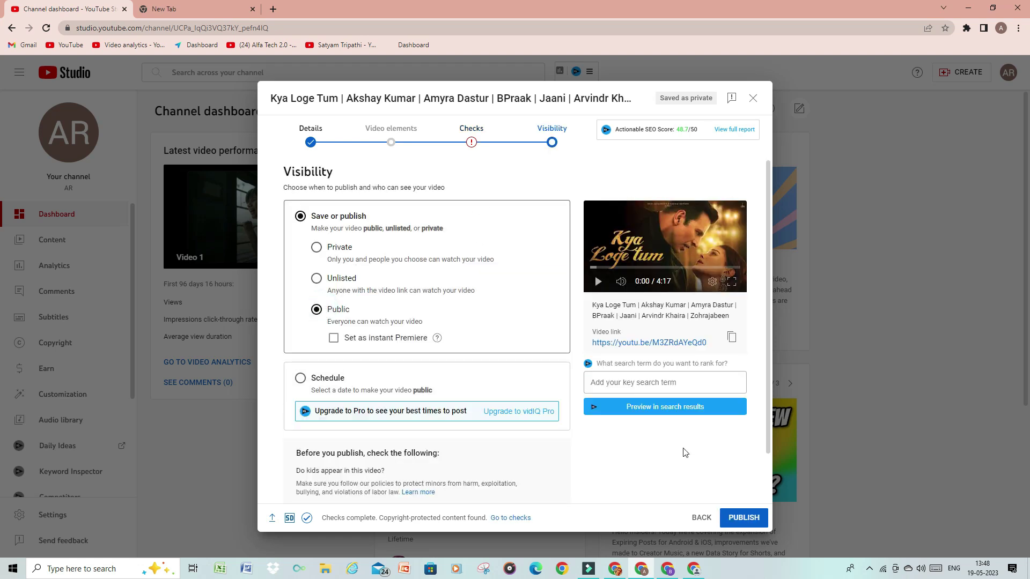
left_click(731, 343)
left_click(738, 518)
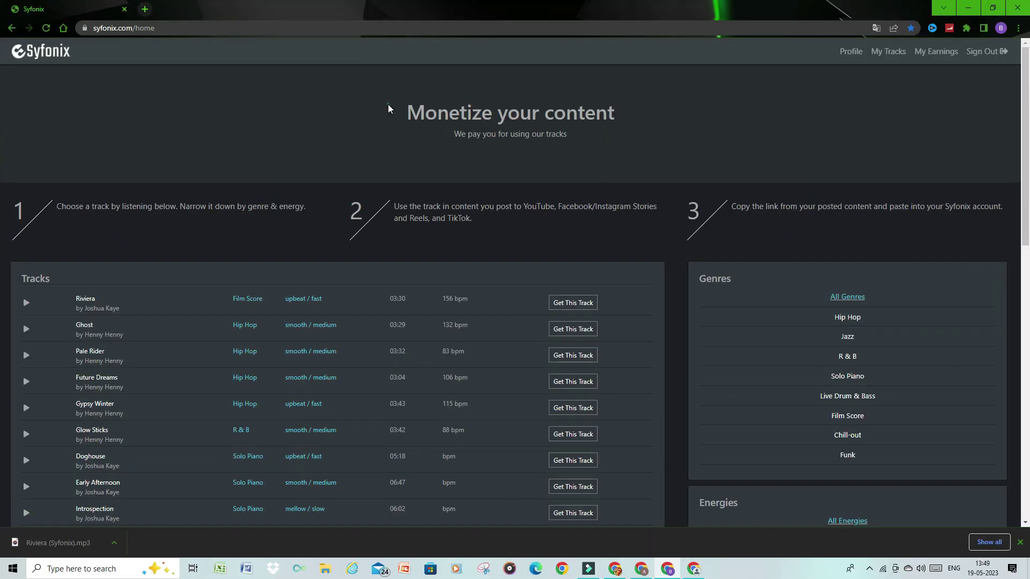
On Syfonix, open the Riviera track from the account's own tracks and add the copied video URL as a new YouTube link
left_click_drag(386, 106, 603, 154)
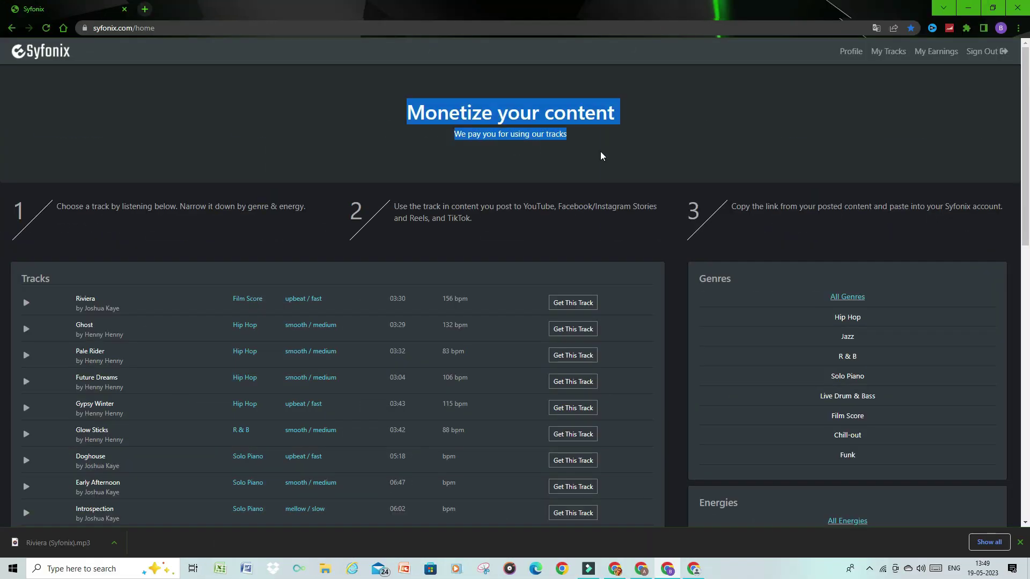
left_click(653, 134)
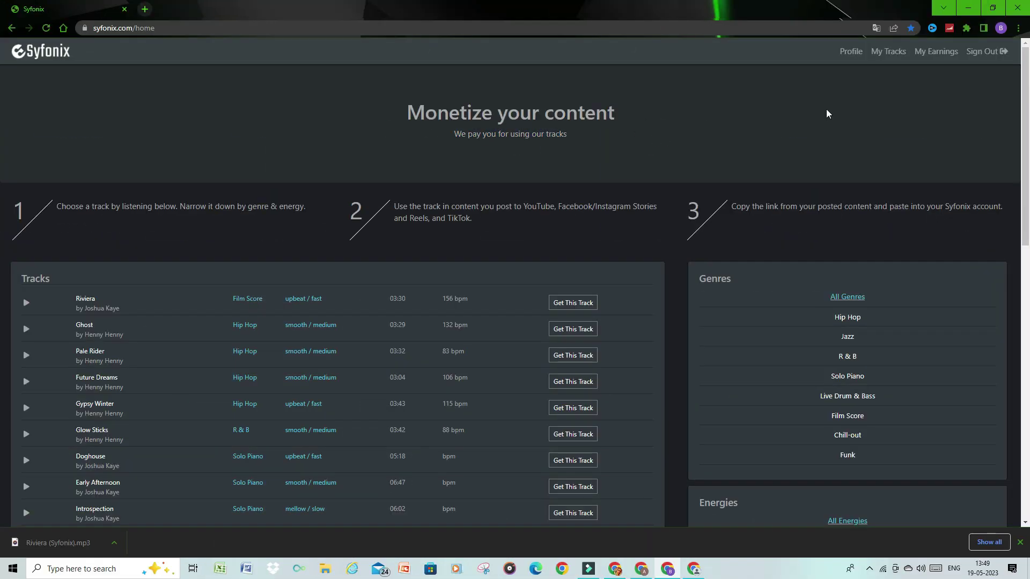
left_click(890, 52)
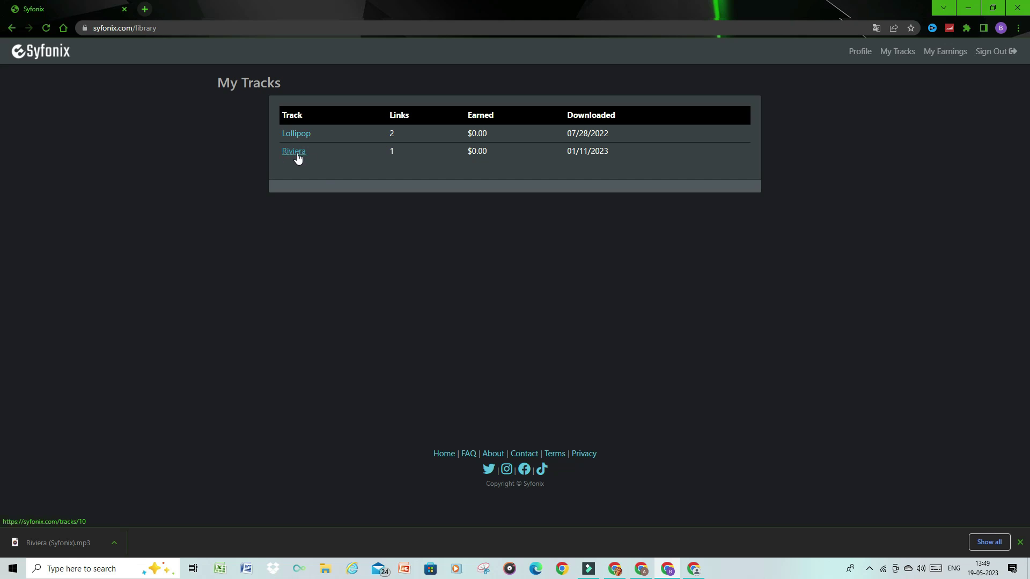
left_click(294, 153)
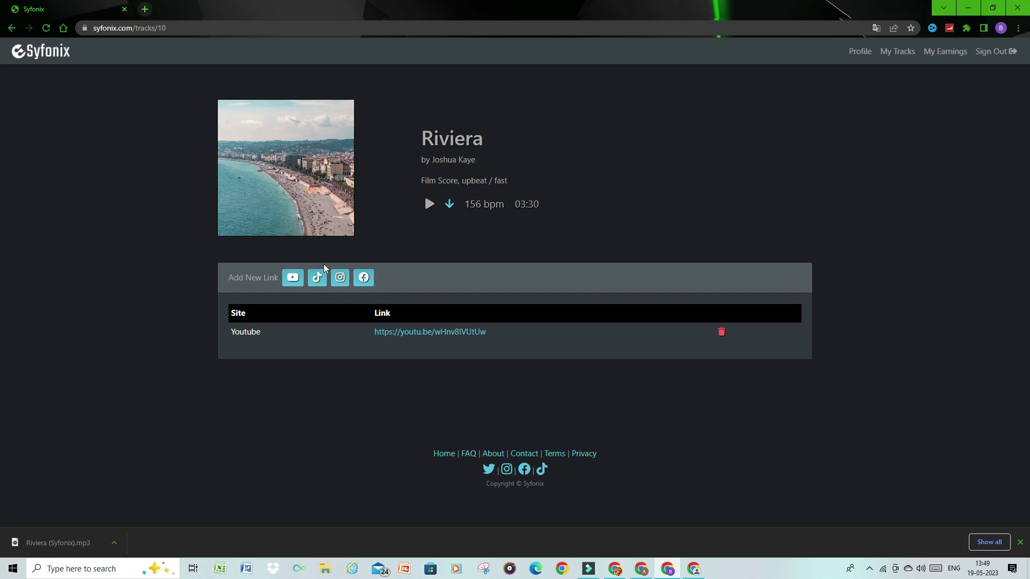
left_click(293, 278)
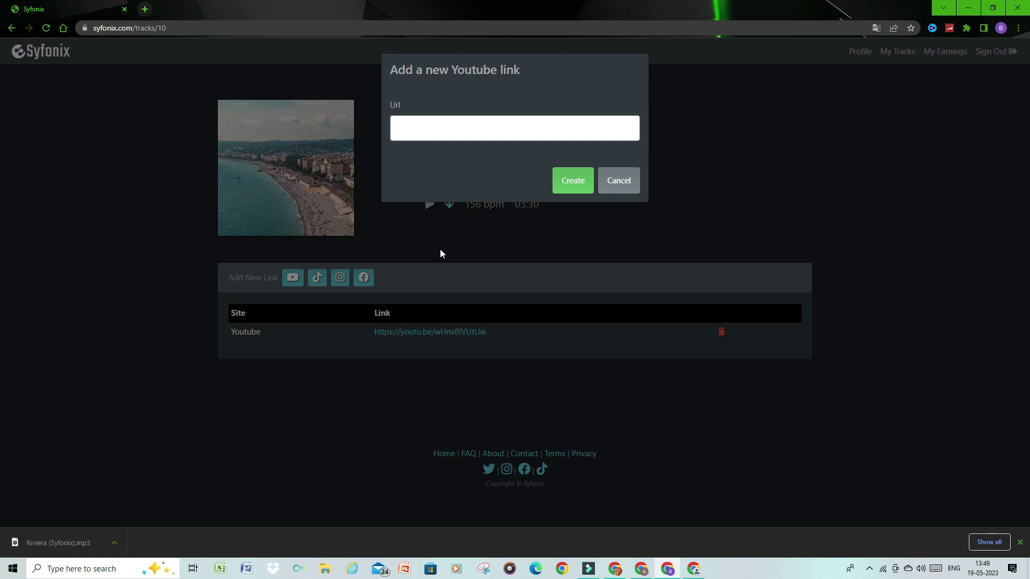
right_click(414, 131)
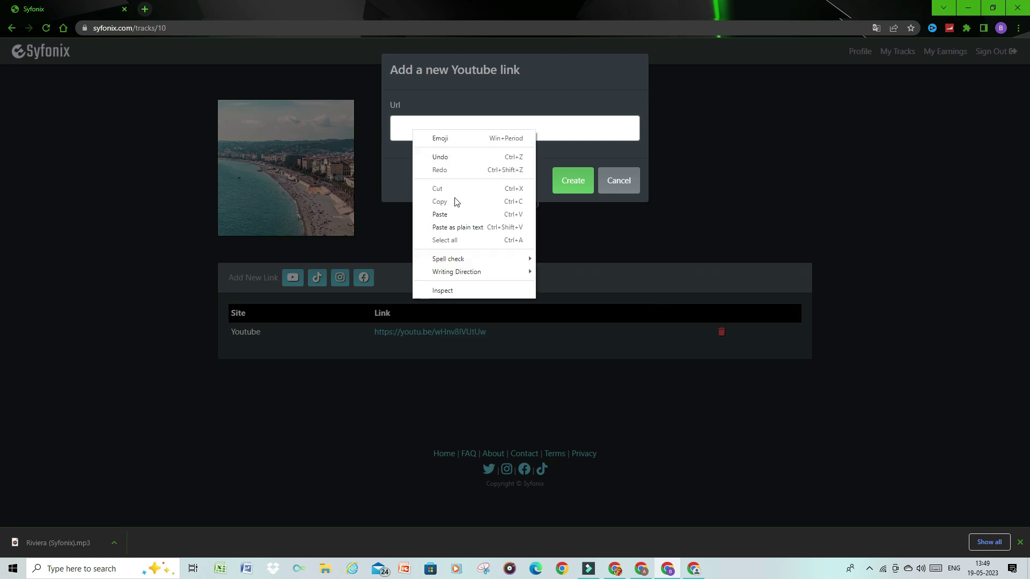
left_click(458, 212)
left_click(573, 180)
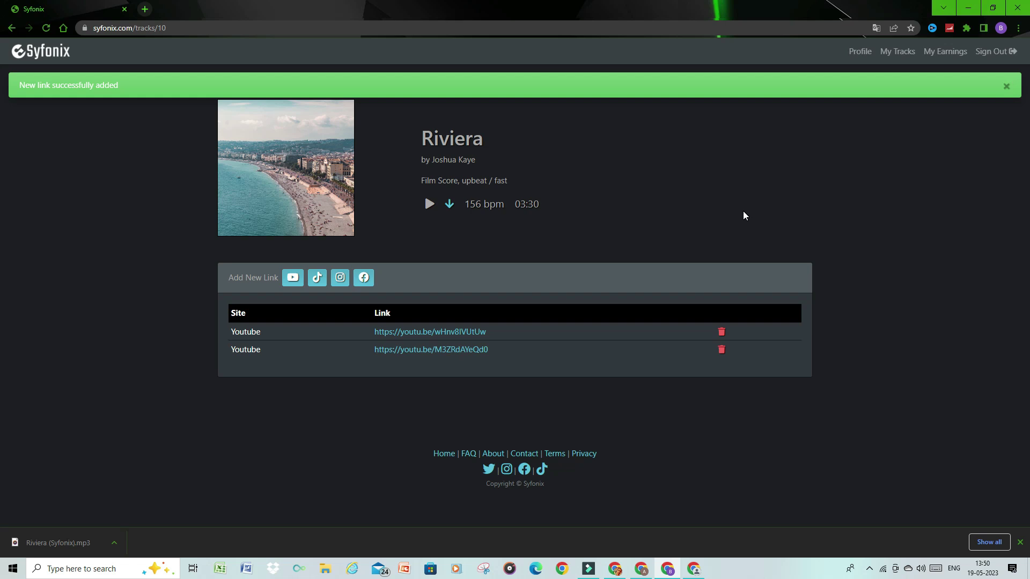
Return to the Syfonix home page and look through its monetization instructions, track list, genres and energies
left_click_drag(420, 138, 507, 139)
left_click(506, 137)
left_click(51, 64)
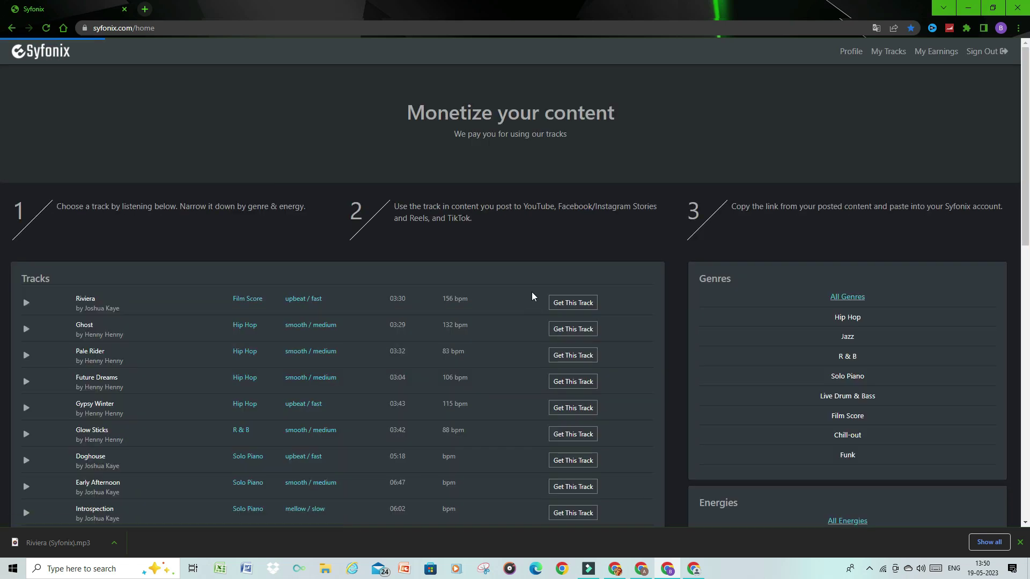
scroll(531, 294, "down", 8)
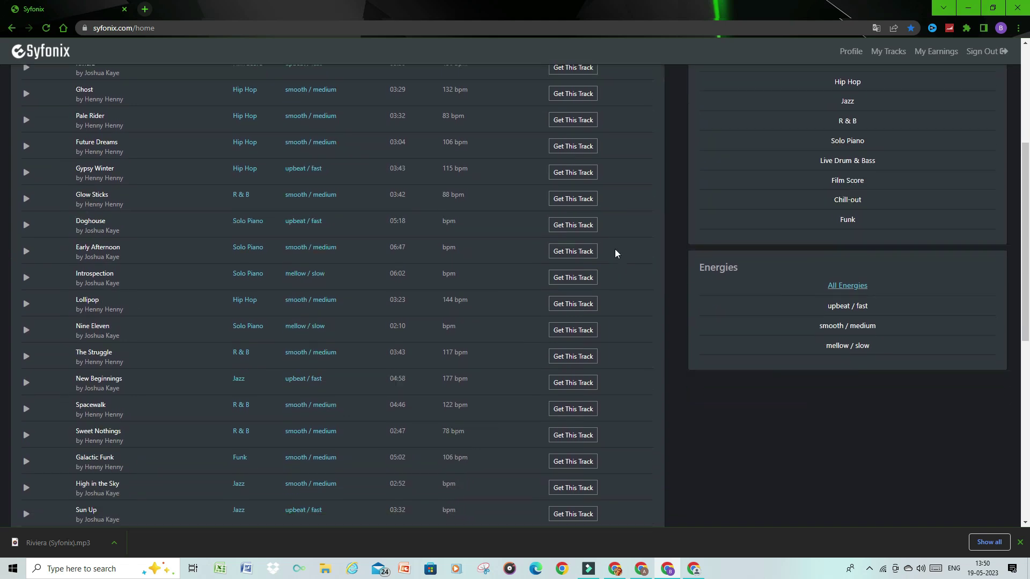
scroll(564, 305, "up", 8)
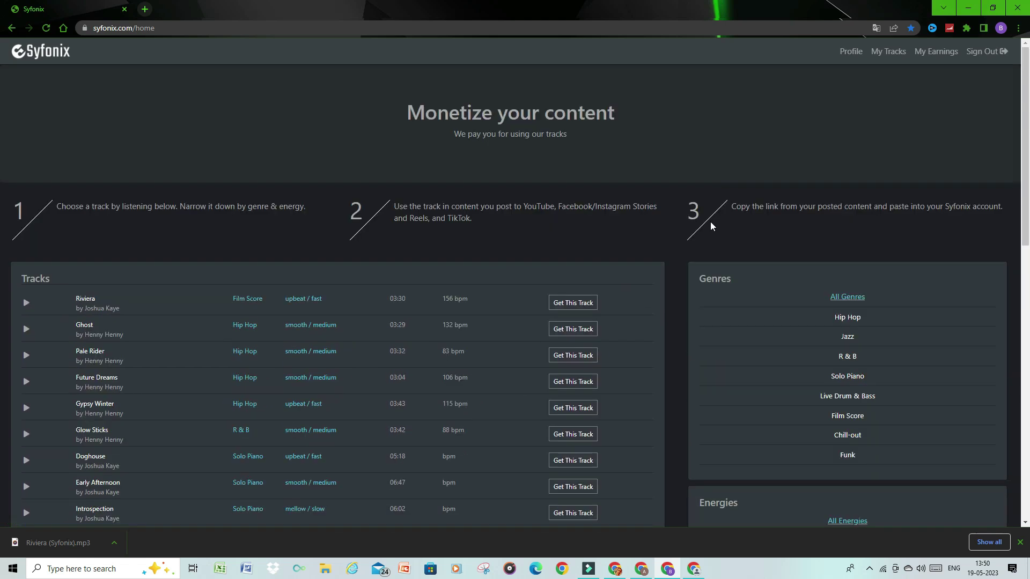
scroll(623, 258, "down", 3)
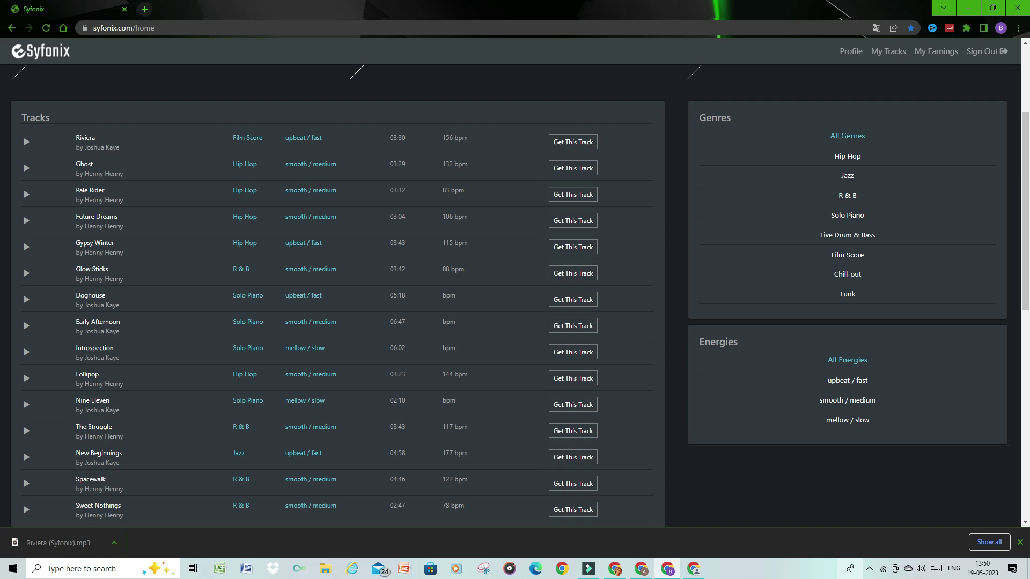
left_click(1020, 543)
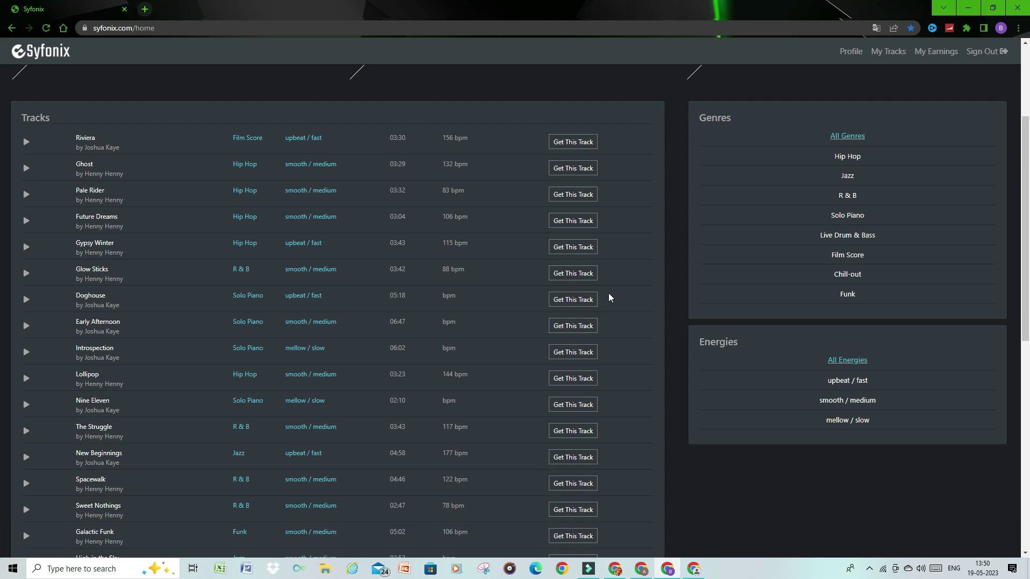
scroll(564, 263, "down", 2)
scroll(343, 275, "up", 5)
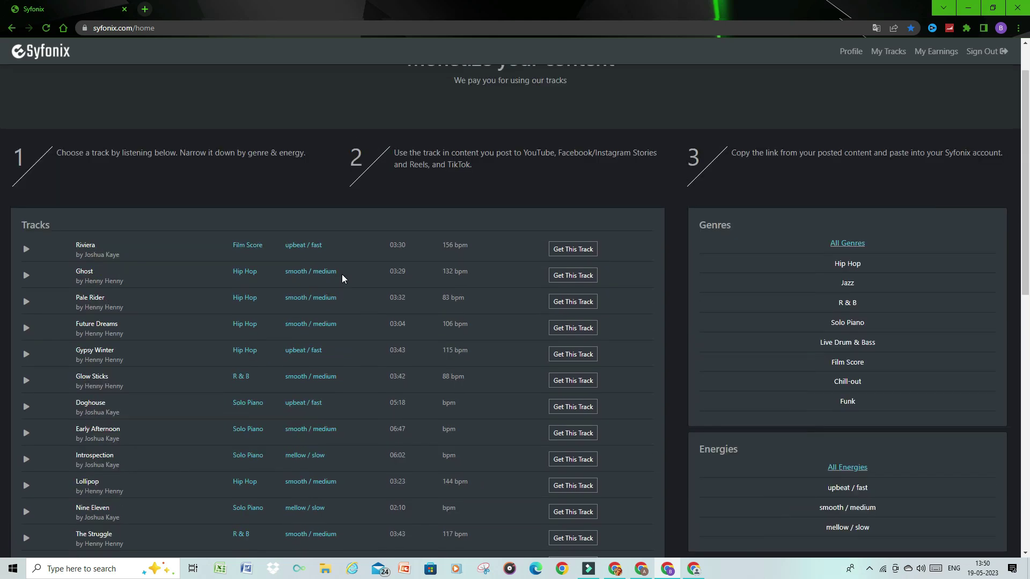
left_click_drag(374, 100, 709, 155)
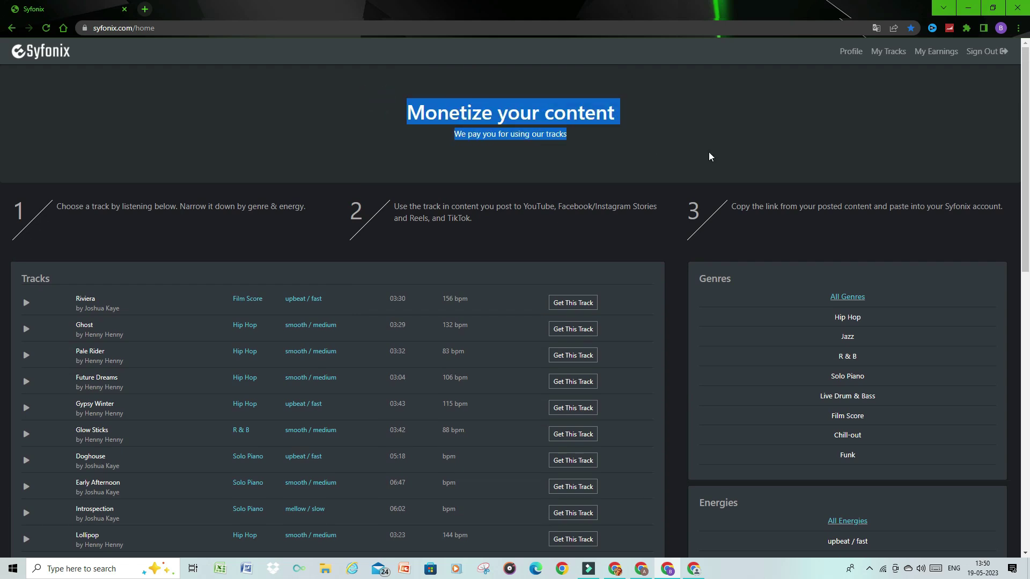
scroll(537, 244, "down", 3)
scroll(537, 247, "down", 1)
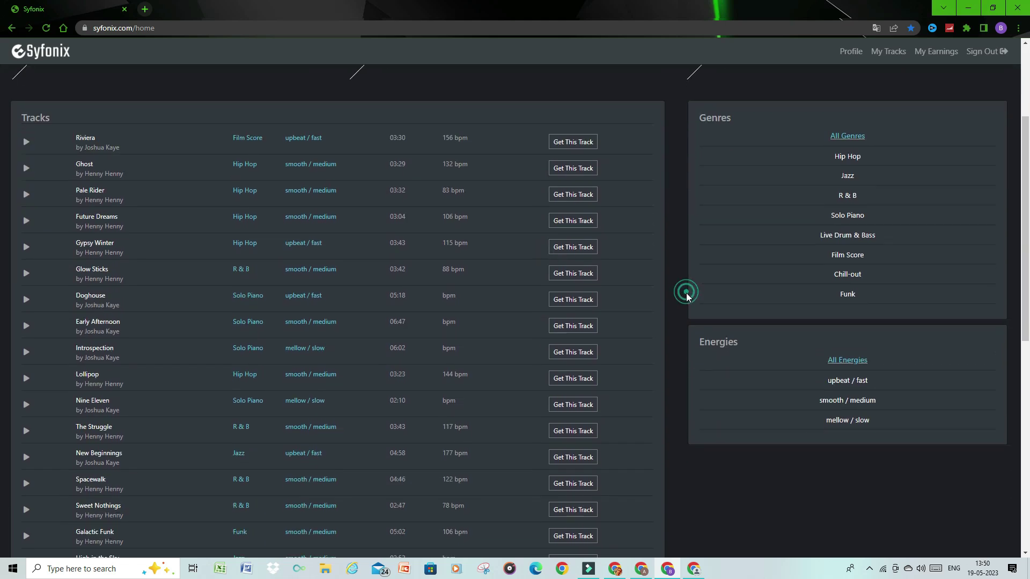
scroll(558, 301, "down", 5)
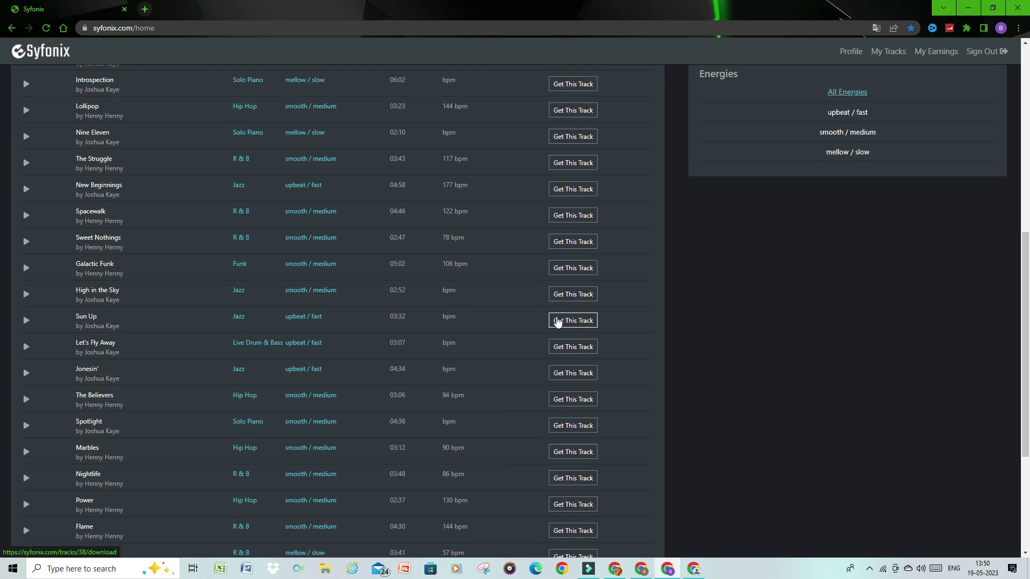
scroll(352, 272, "down", 4)
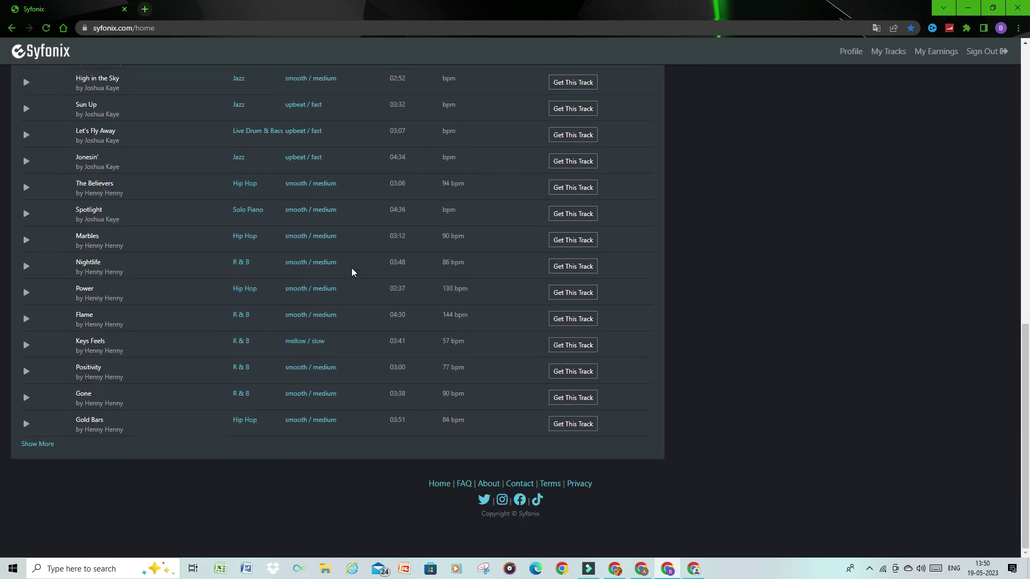
scroll(352, 272, "up", 1)
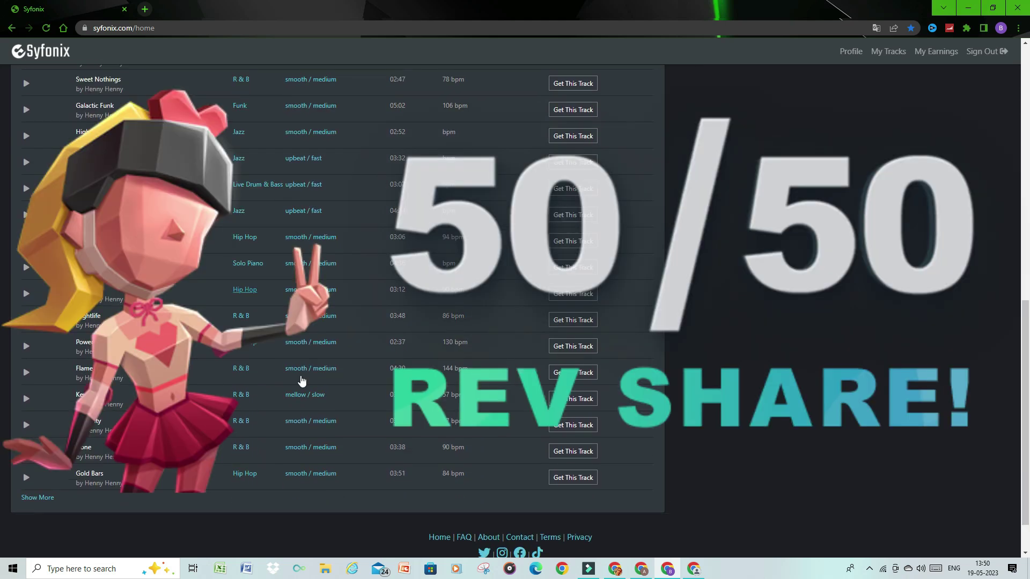
scroll(417, 277, "down", 1)
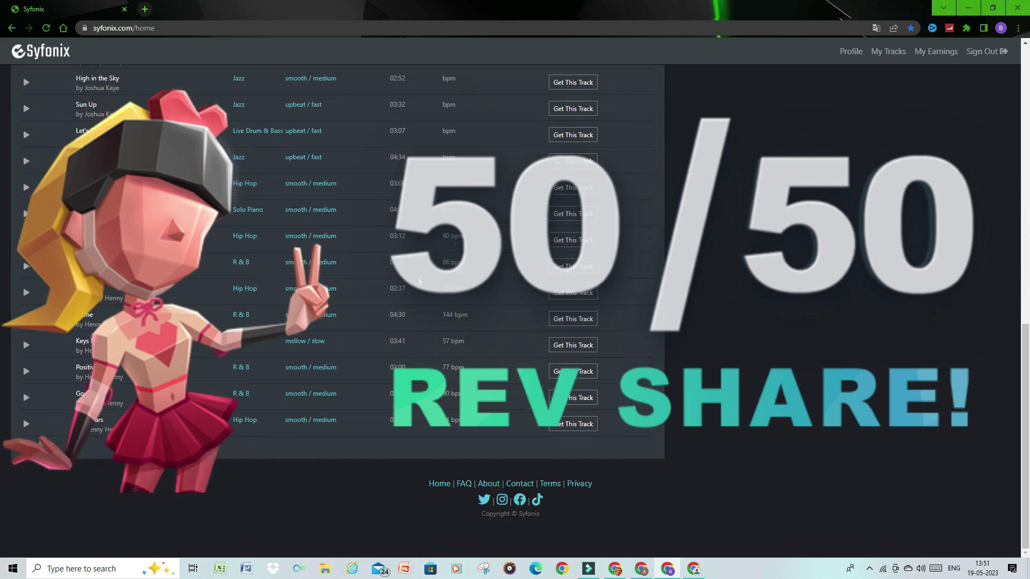
scroll(411, 272, "up", 3)
scroll(408, 303, "up", 3)
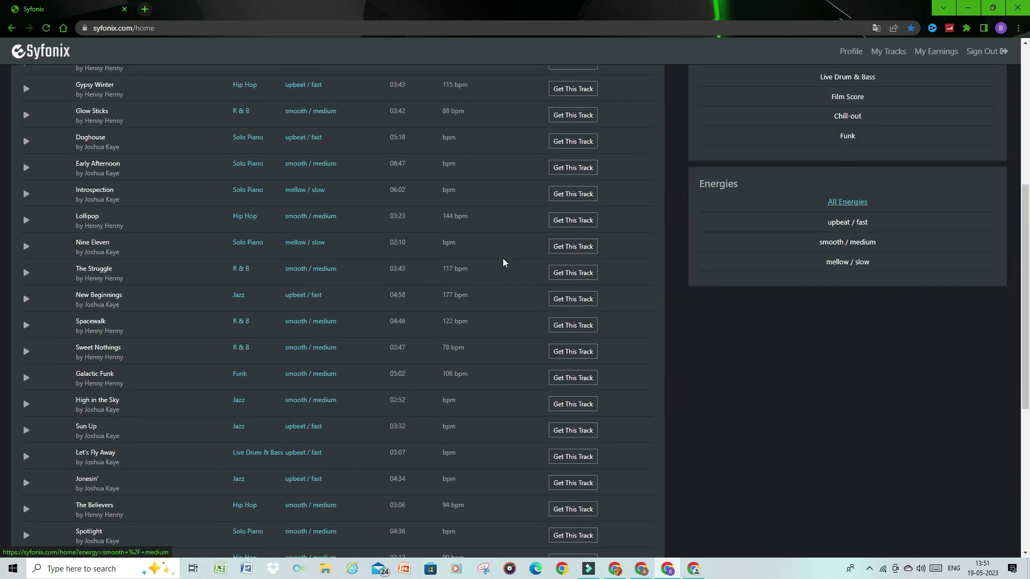
scroll(503, 259, "up", 6)
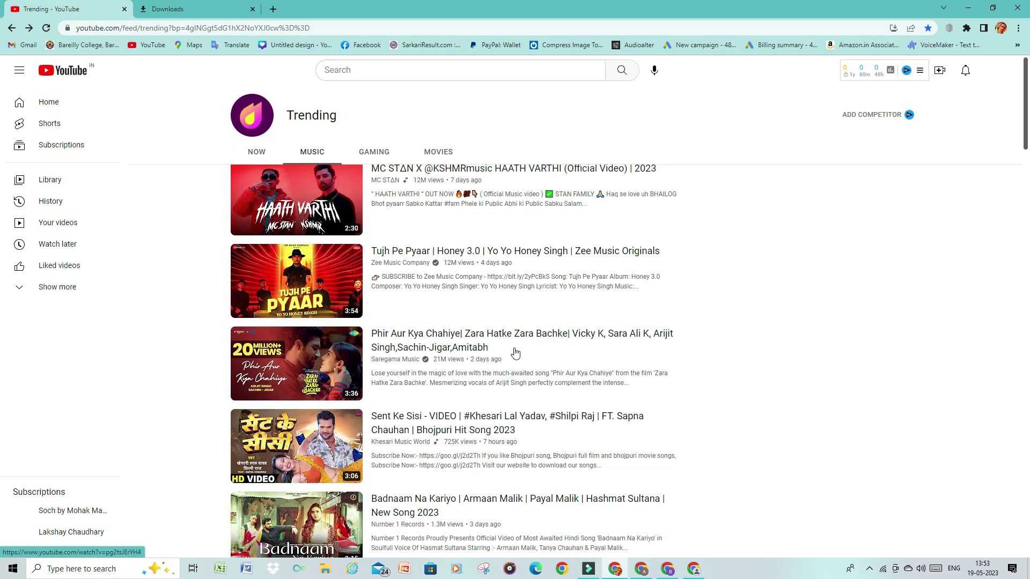
Browse the trending music videos on YouTube for other songs, checking their titles, view counts and upload dates
scroll(751, 402, "down", 3)
scroll(753, 403, "up", 5)
scroll(753, 402, "down", 2)
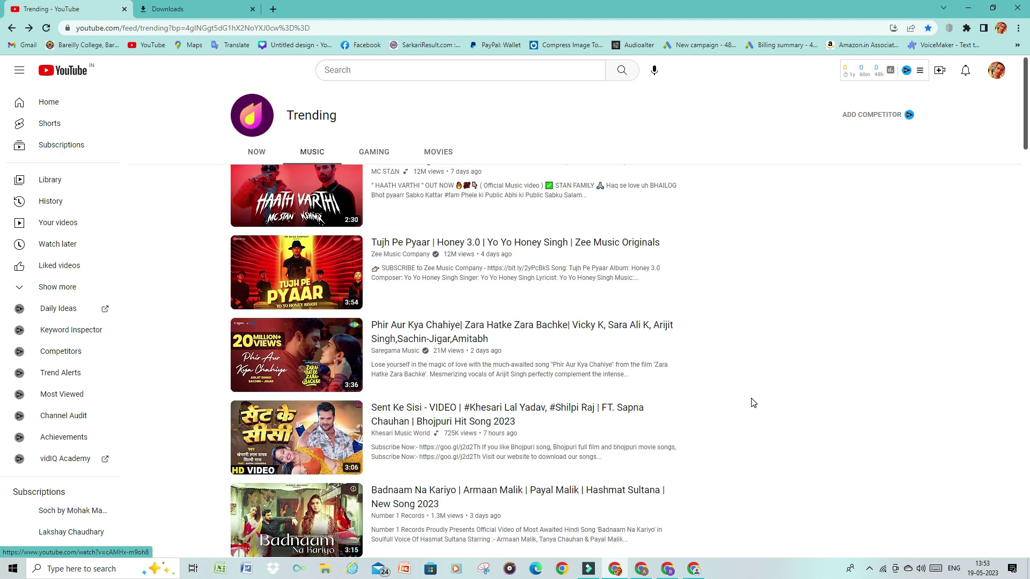
scroll(753, 403, "down", 5)
scroll(689, 360, "down", 2)
scroll(688, 360, "down", 4)
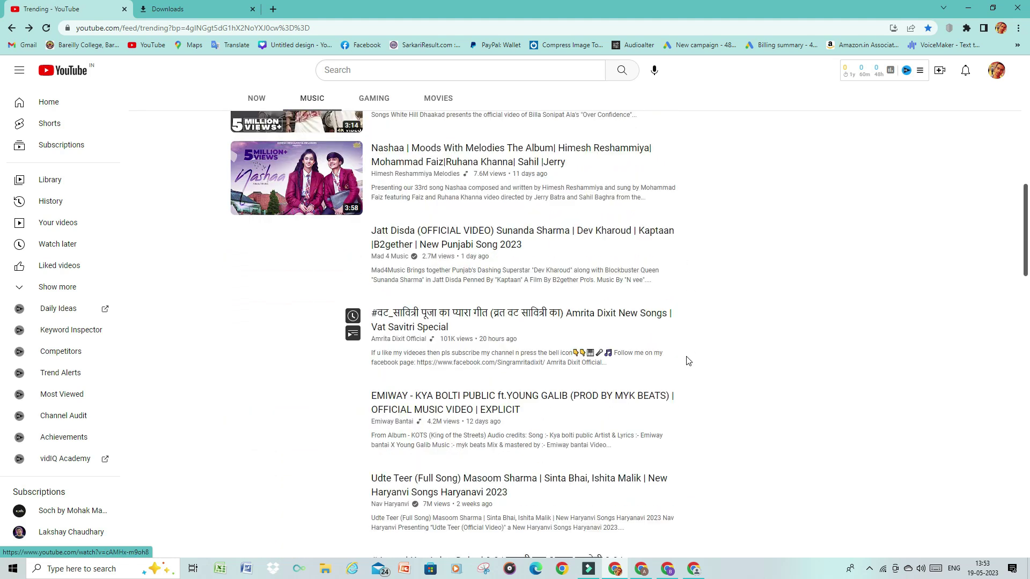
scroll(689, 360, "down", 5)
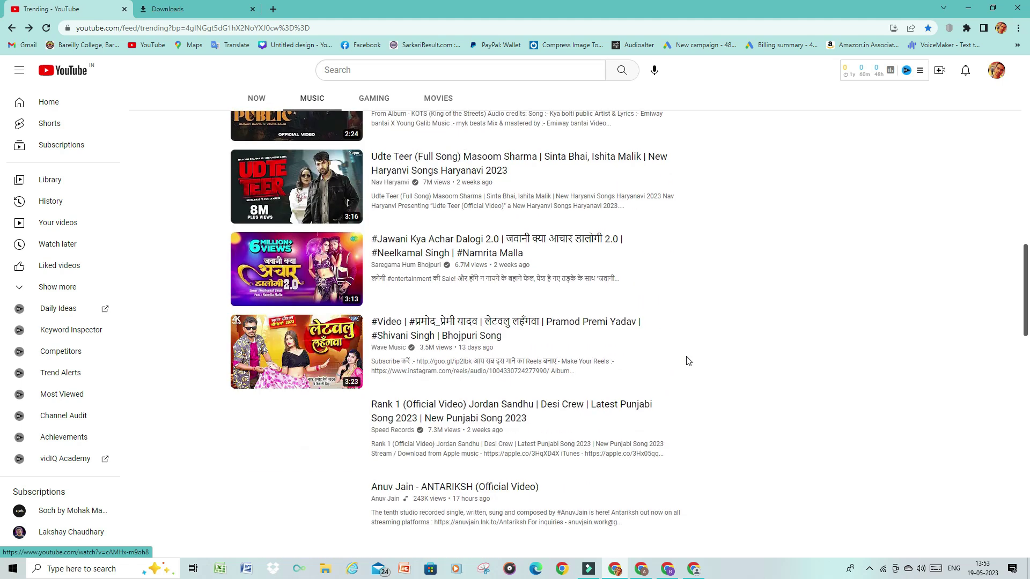
scroll(688, 360, "down", 3)
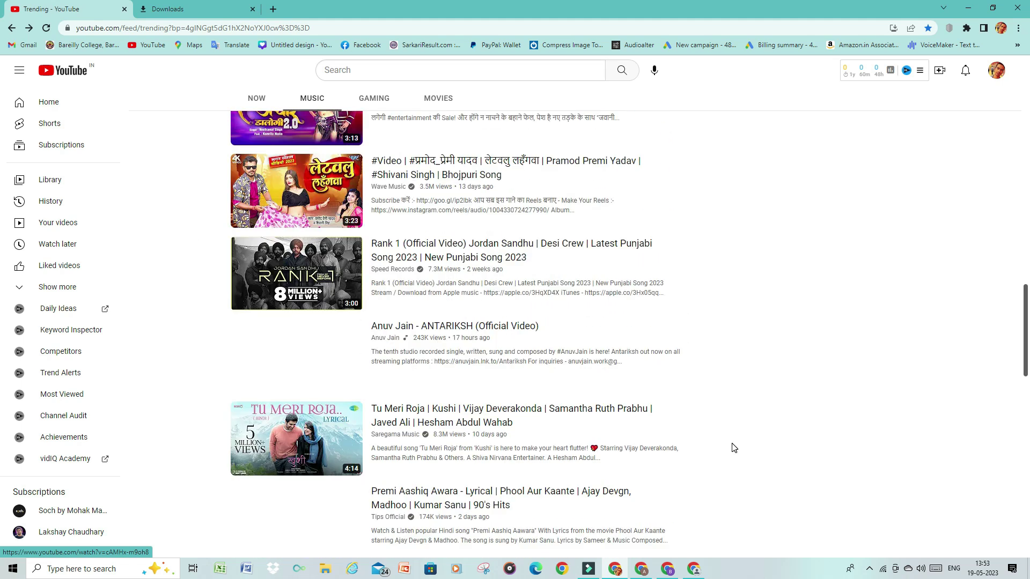
scroll(542, 349, "up", 10)
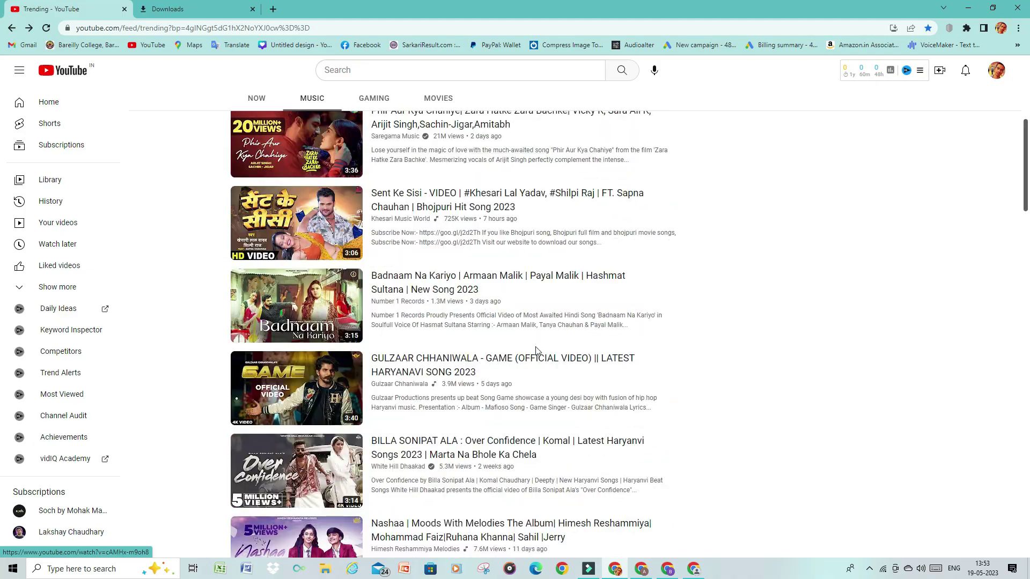